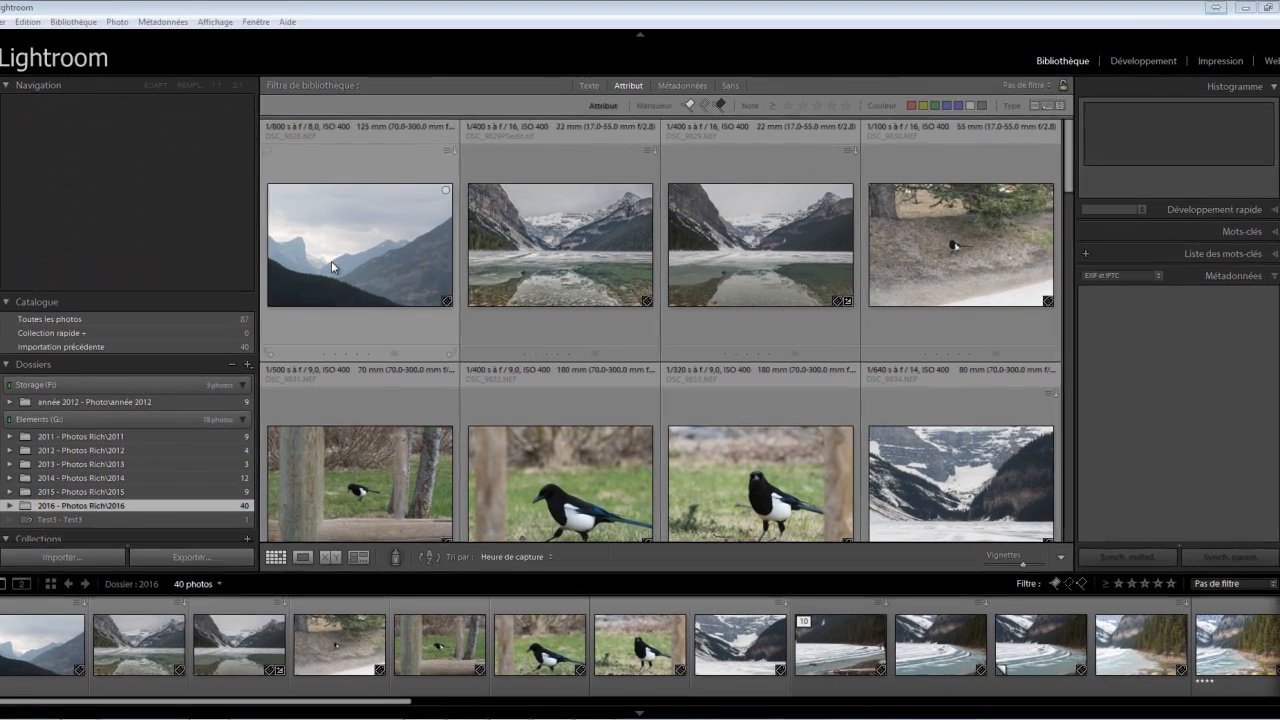
Flag photos DSC_9828.NEF and DSC_9829PSedit.tif as picks
click(331, 261)
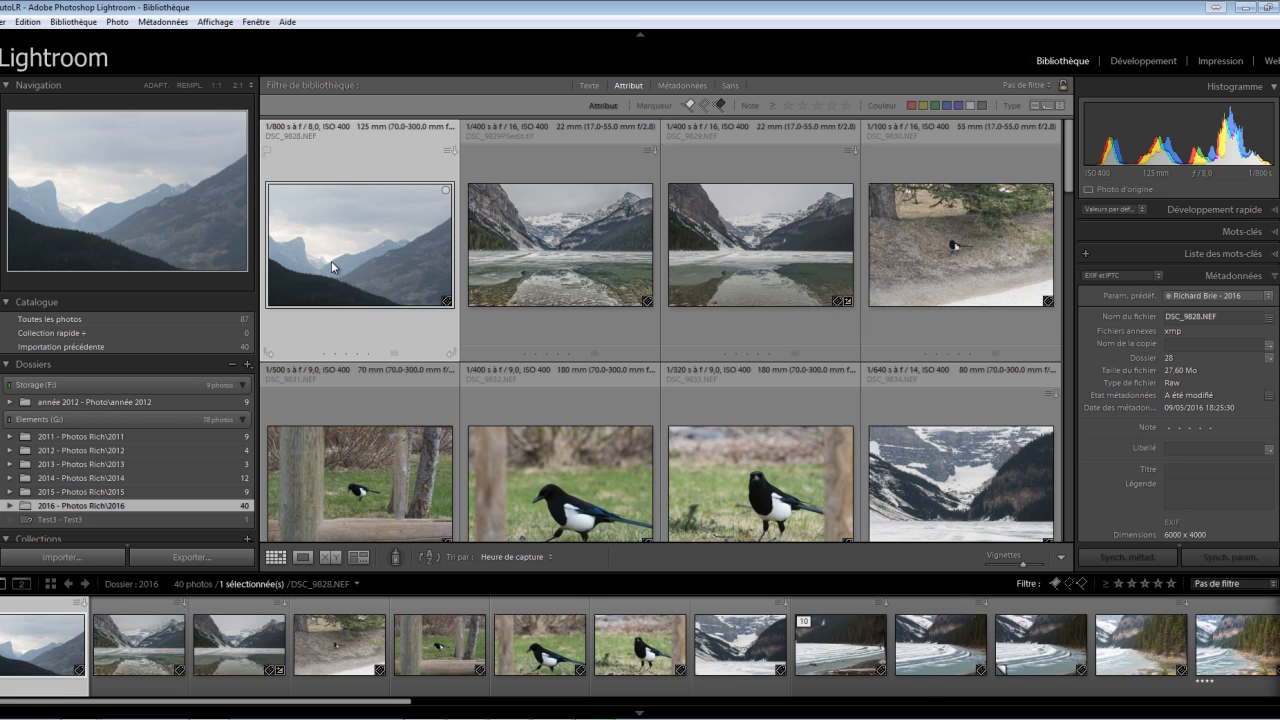
key(p)
click(571, 232)
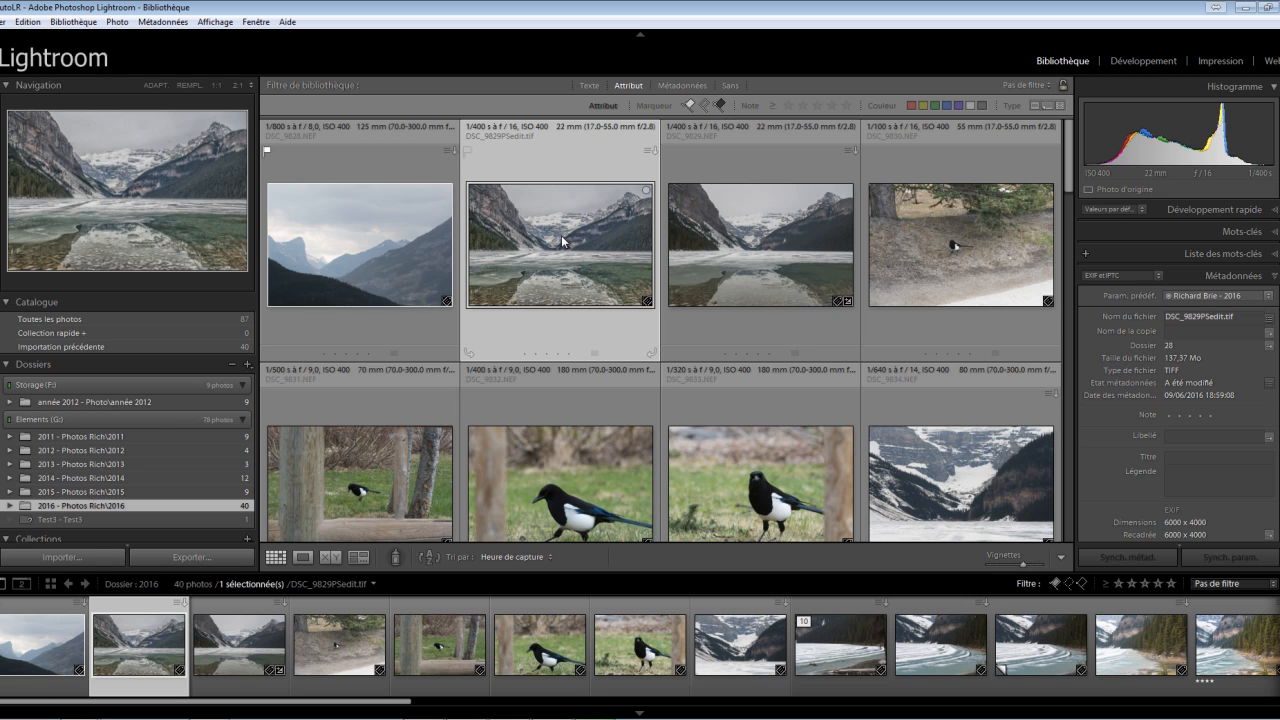
key(p)
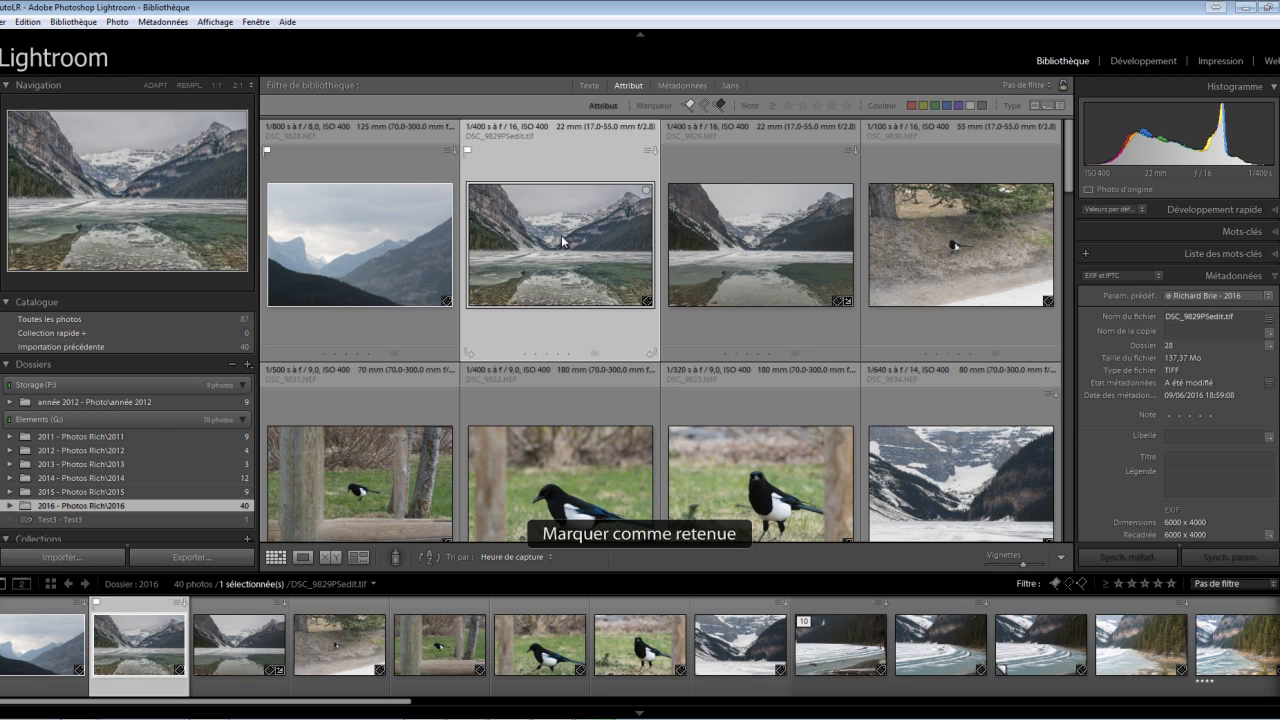
Mark photos DSC_9829.NEF and DSC_9830.NEF as rejected
click(711, 180)
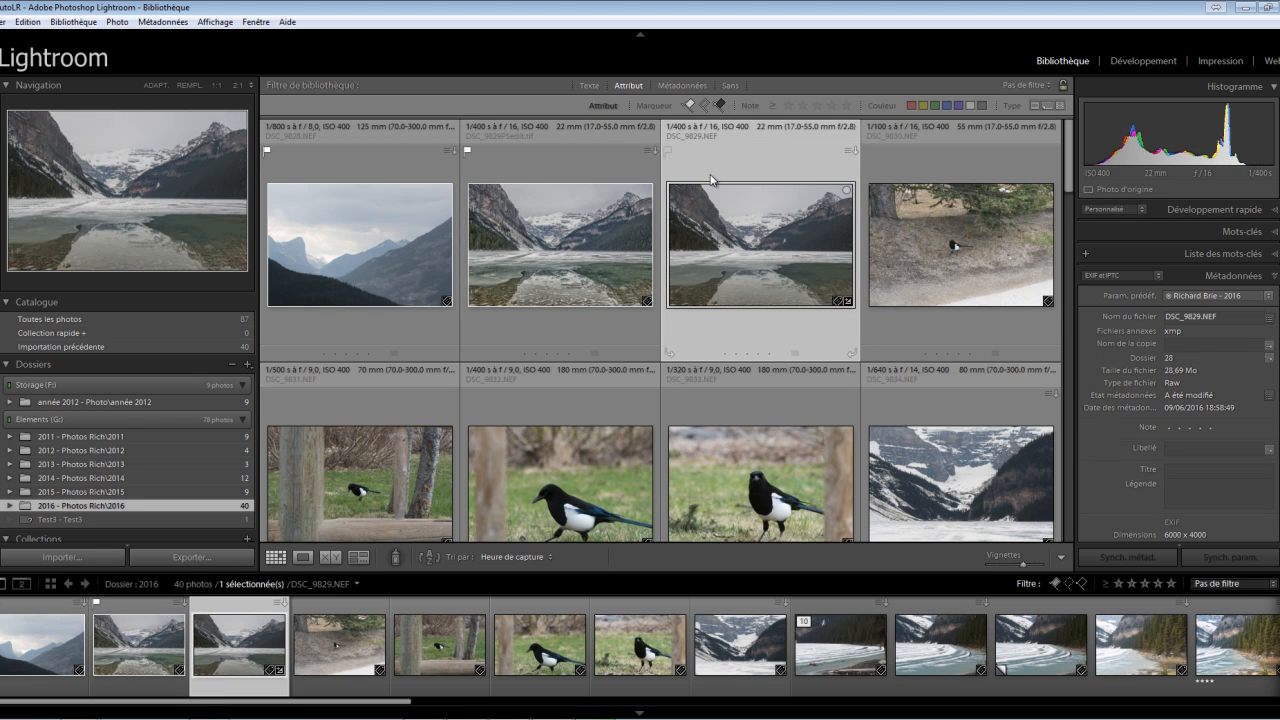
key(x)
click(889, 200)
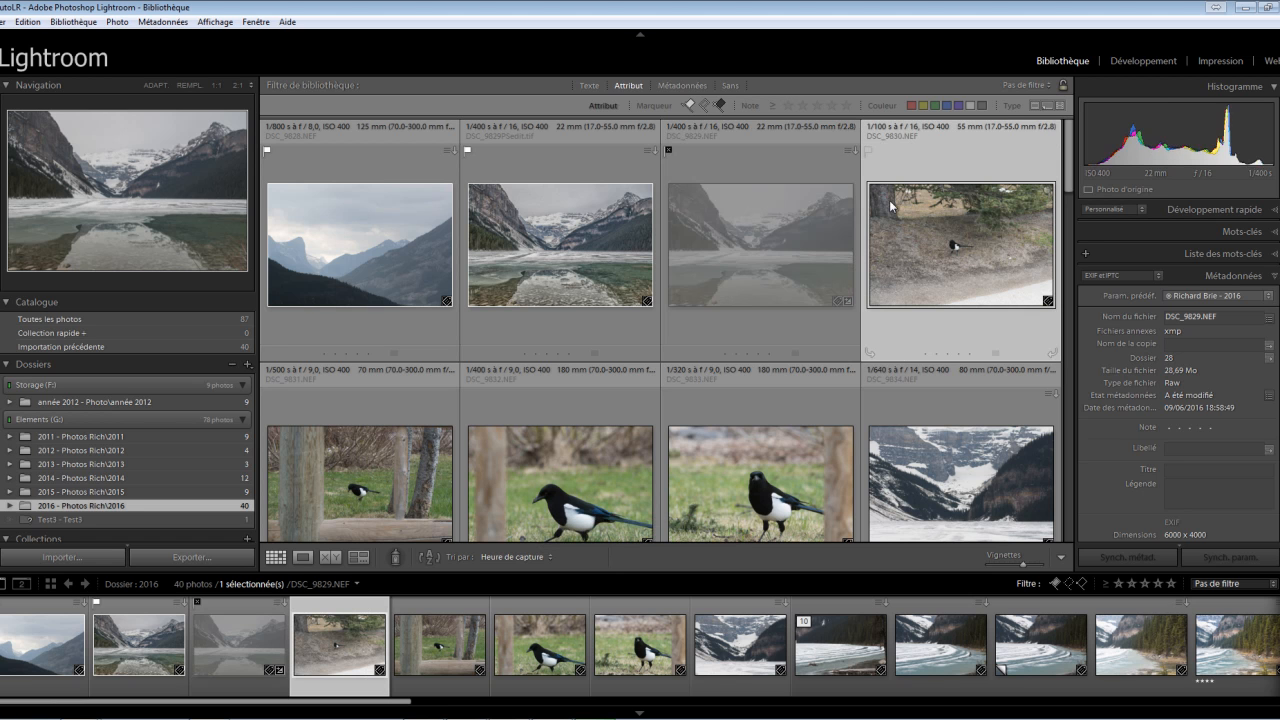
key(x)
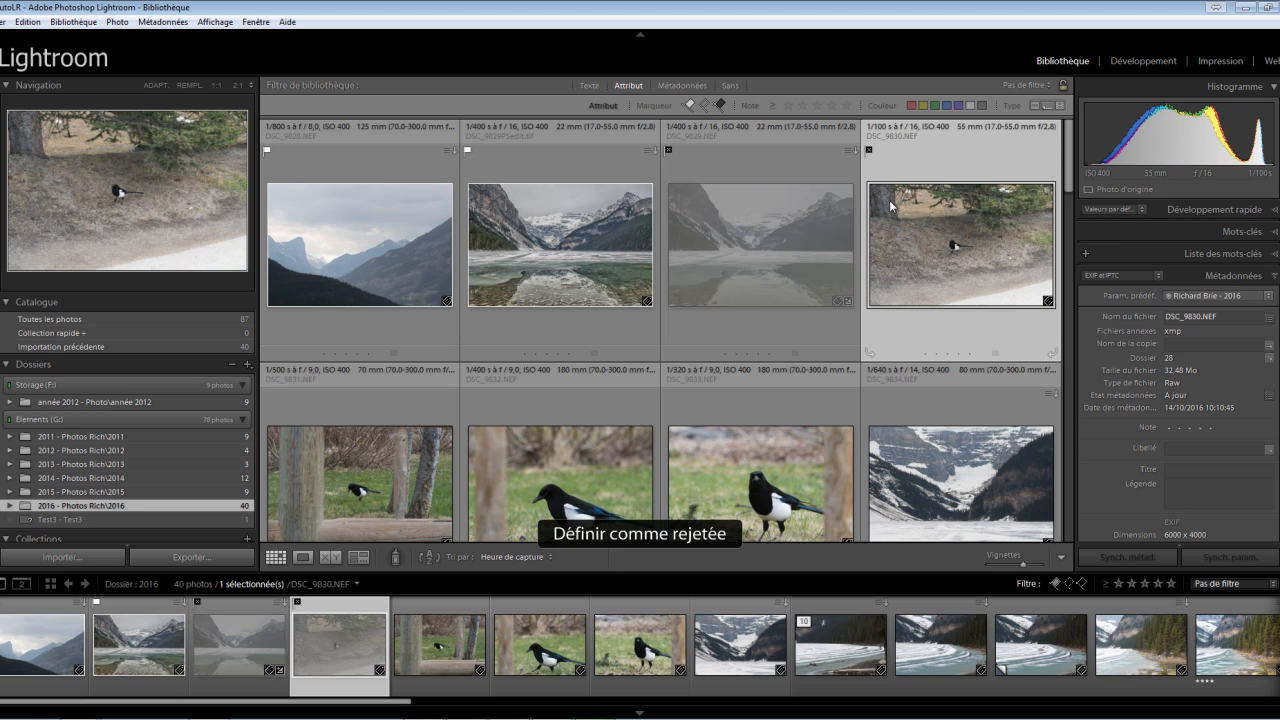
Flag DSC_9831.NEF, DSC_9832.NEF and DSC_9834.NEF as picks and mark DSC_9833.NEF as rejected
click(308, 480)
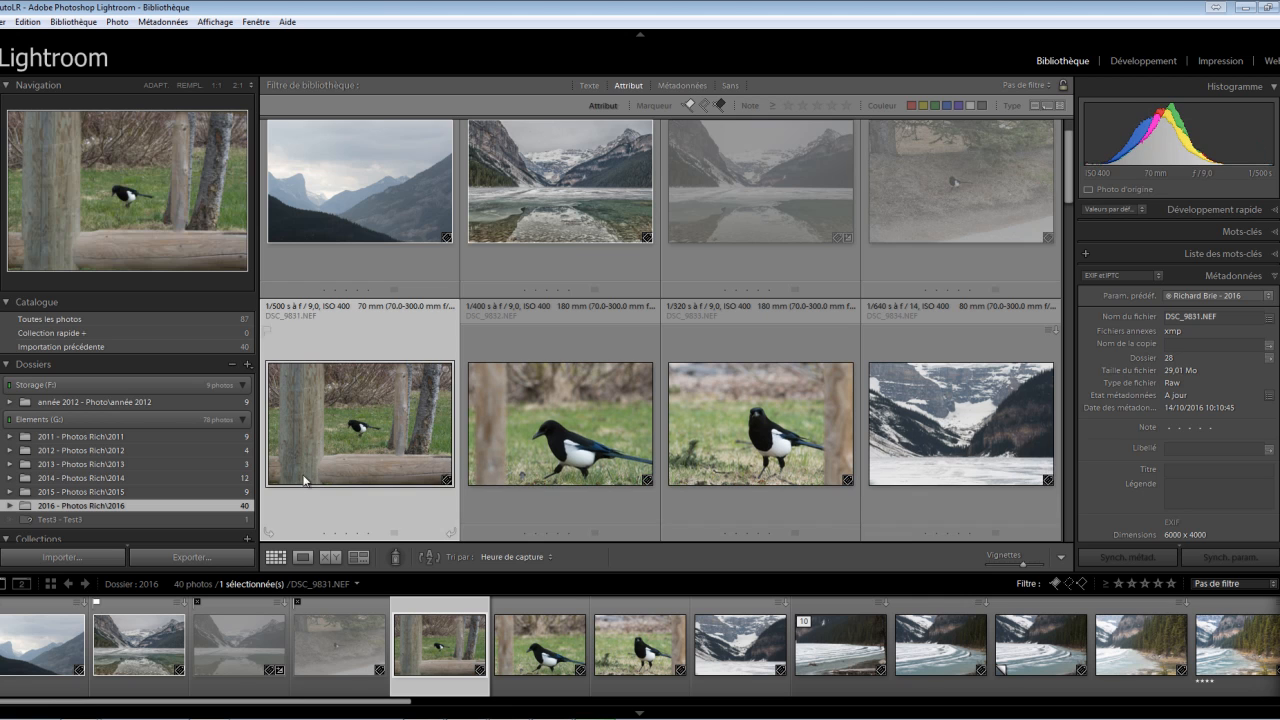
scroll(1074, 197, up, 1)
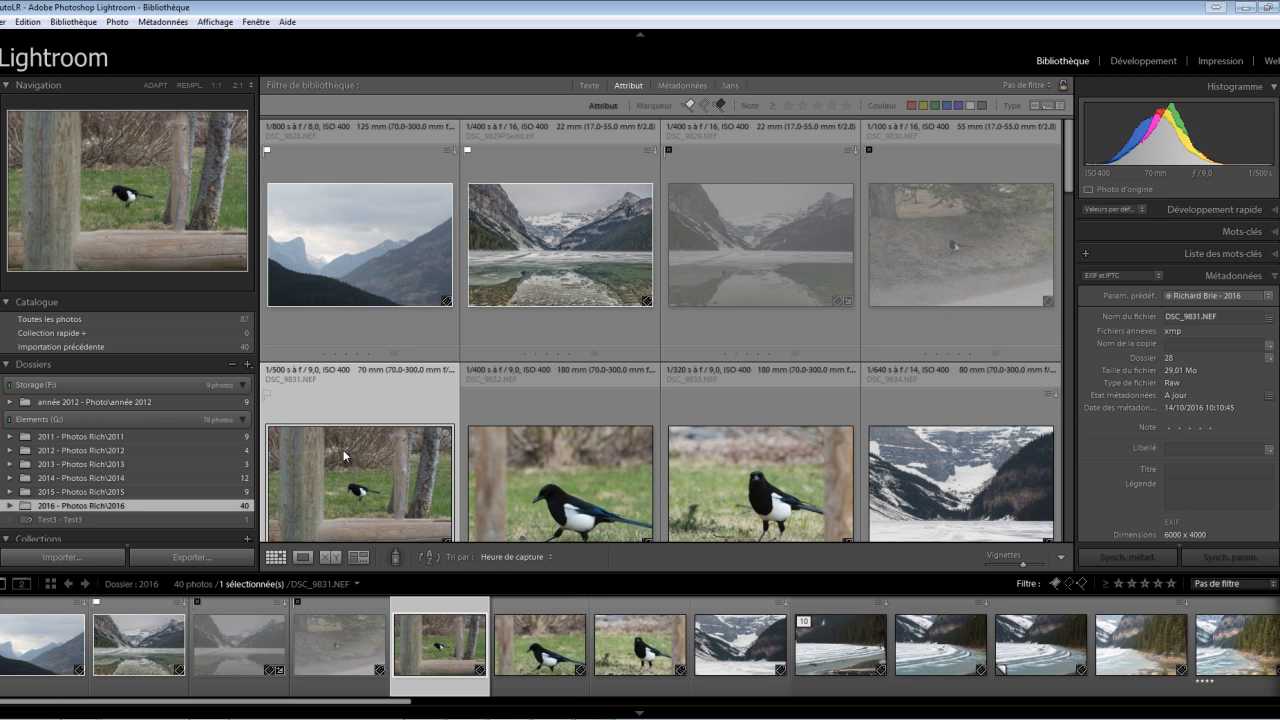
key(p)
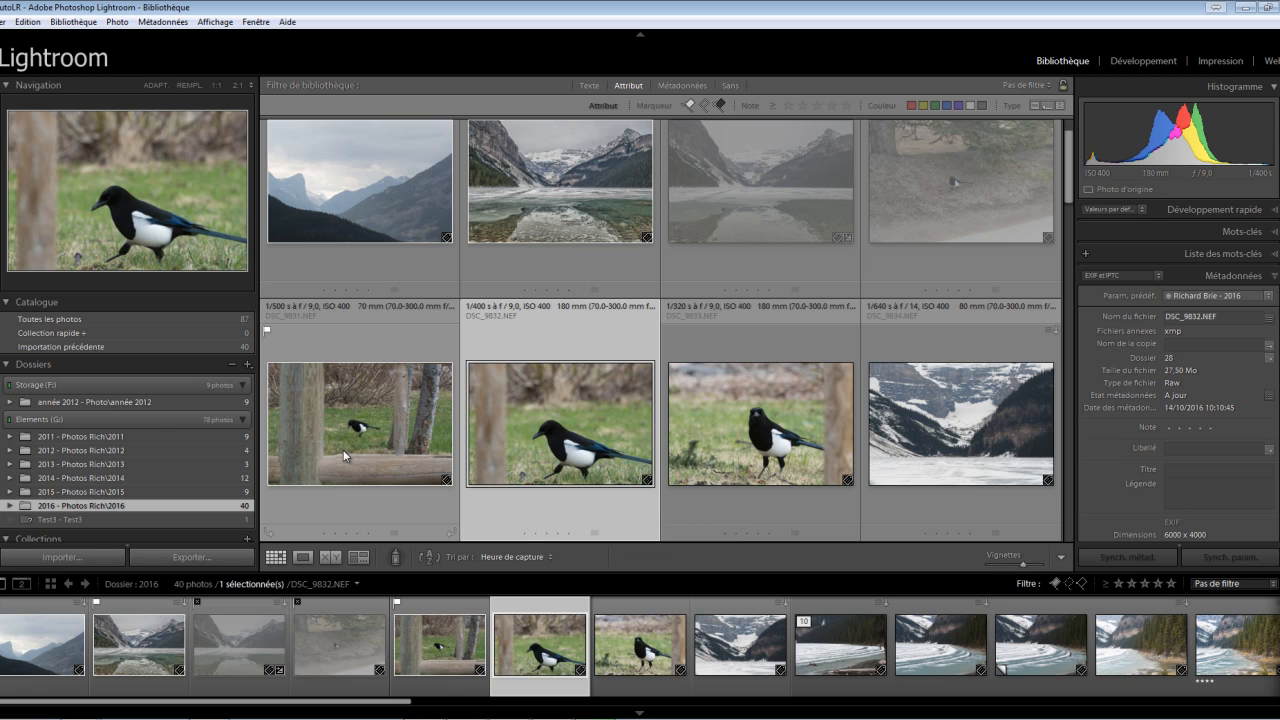
key(p)
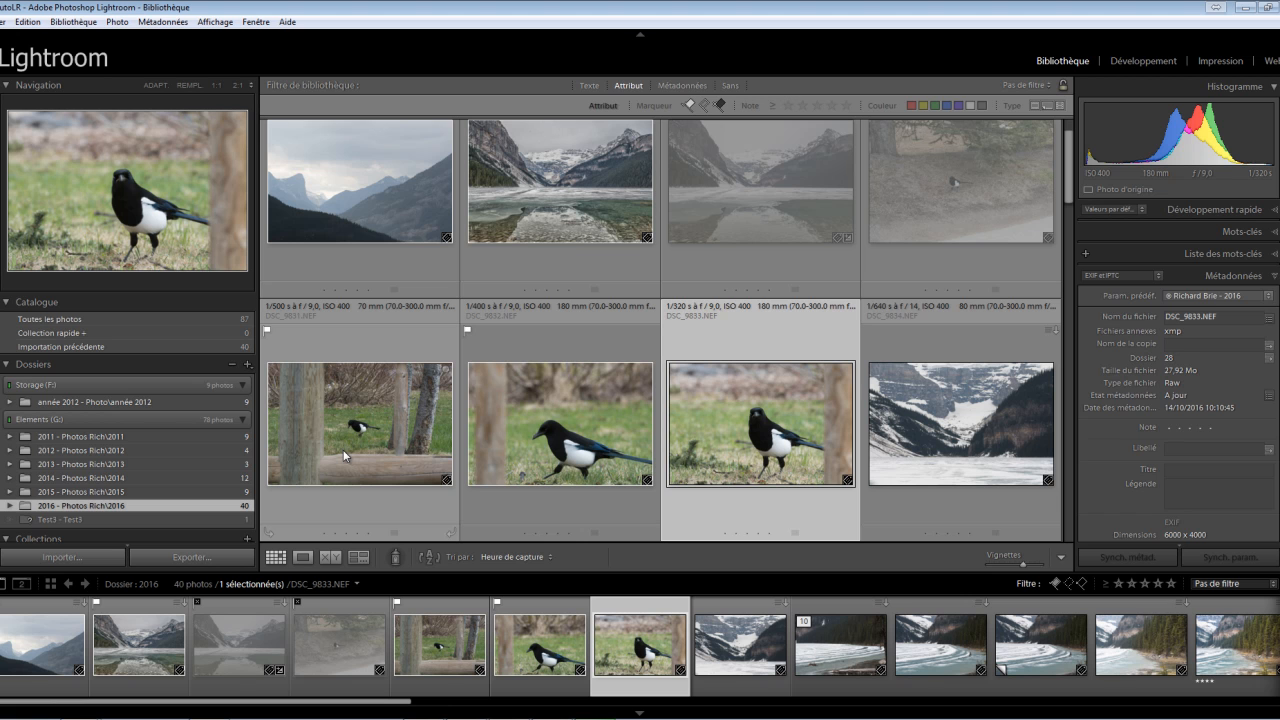
key(x)
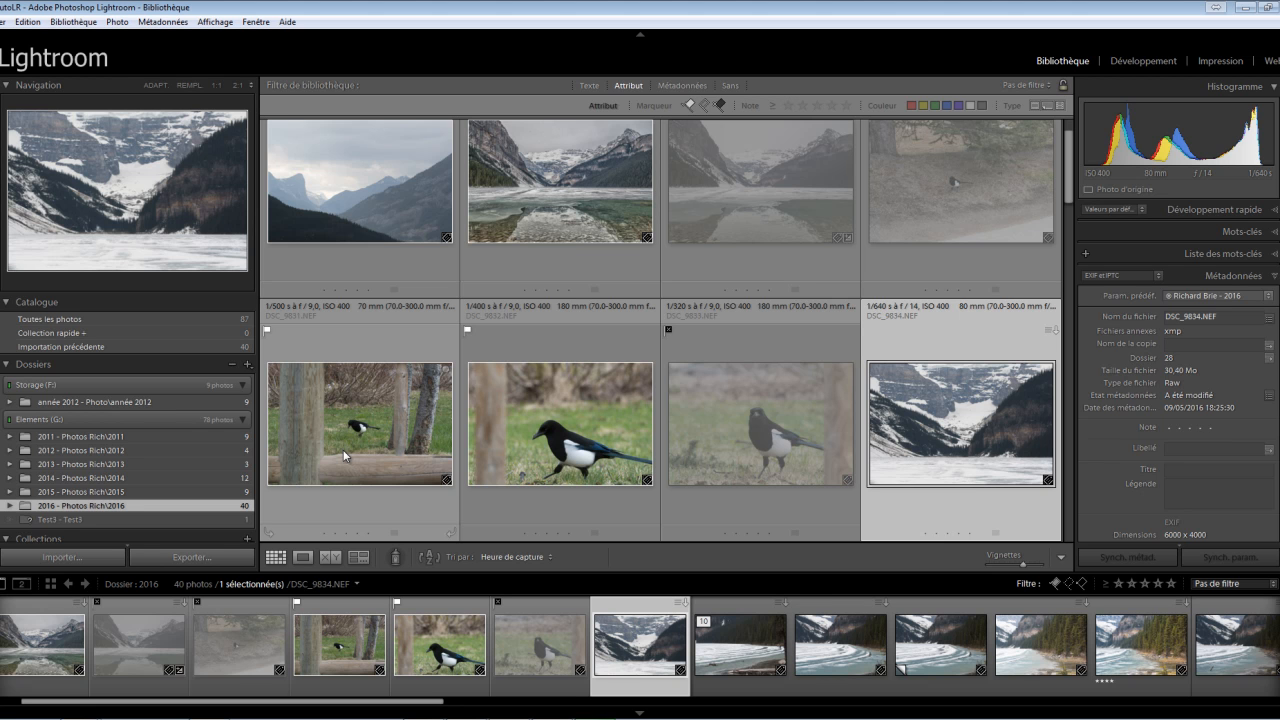
key(p)
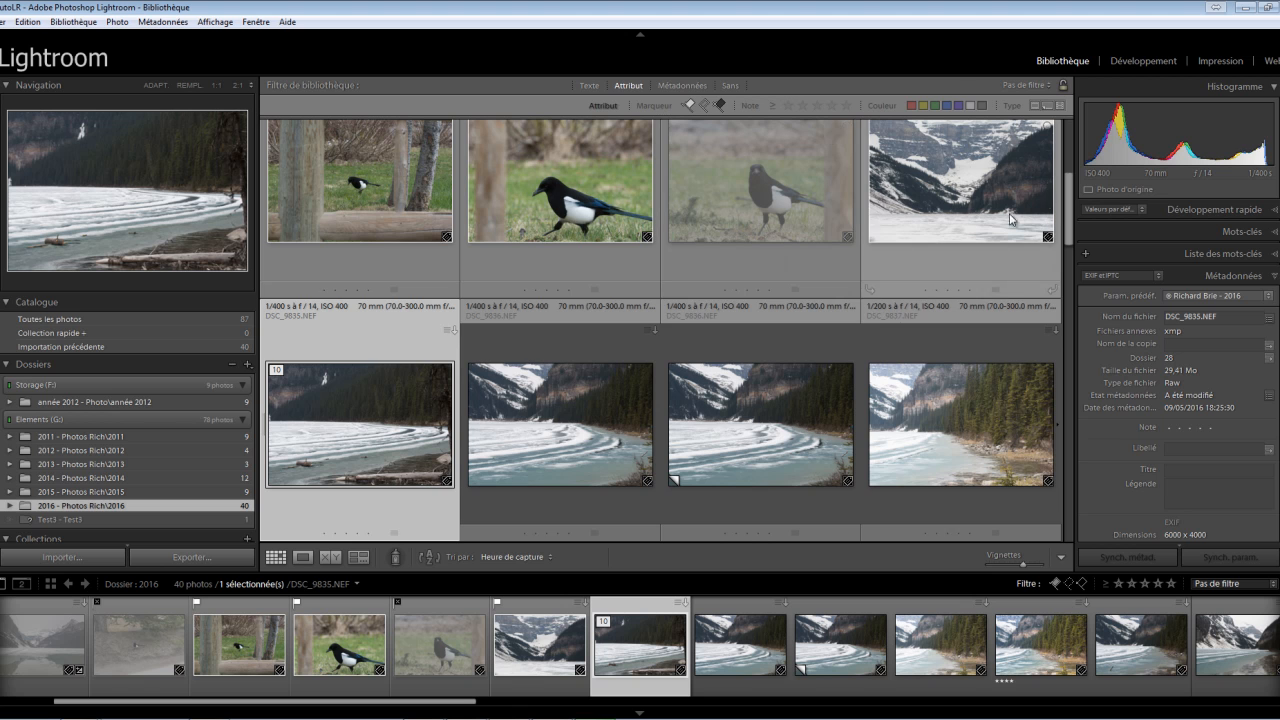
Filter the 2016 folder by flag status to show only the photos flagged as picks
drag(1069, 228, 1073, 148)
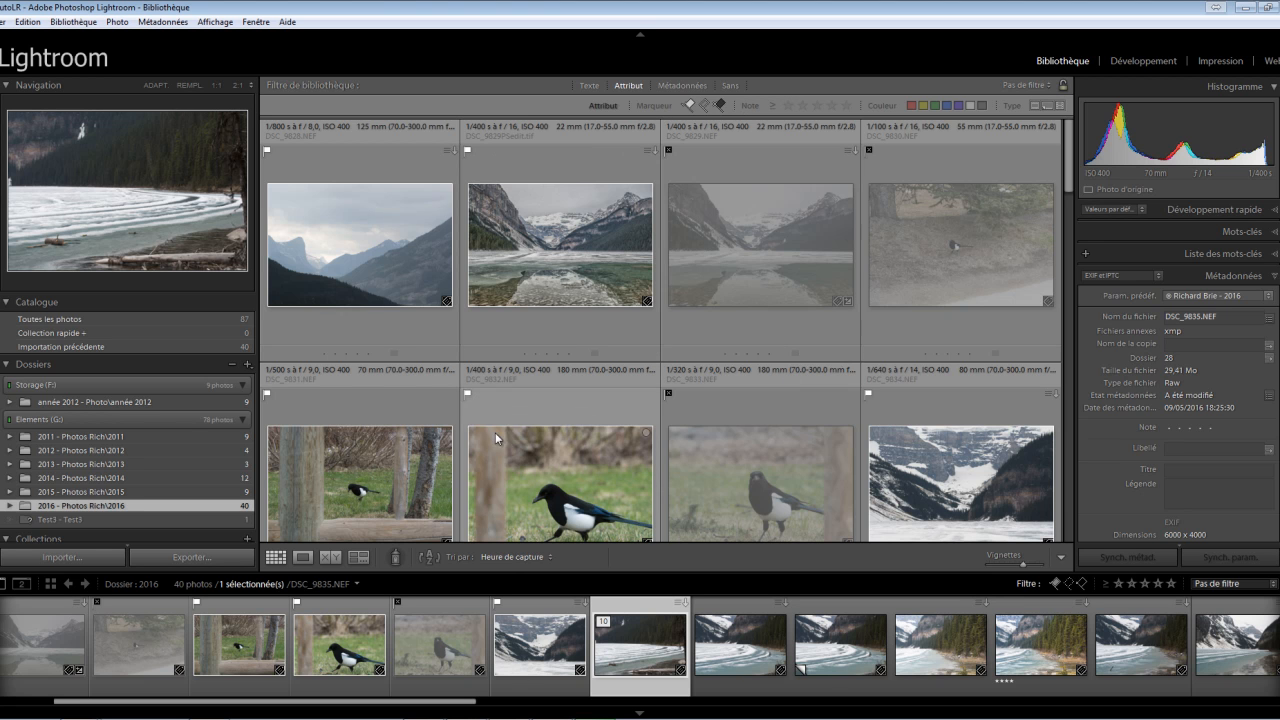
drag(1071, 178, 1045, 132)
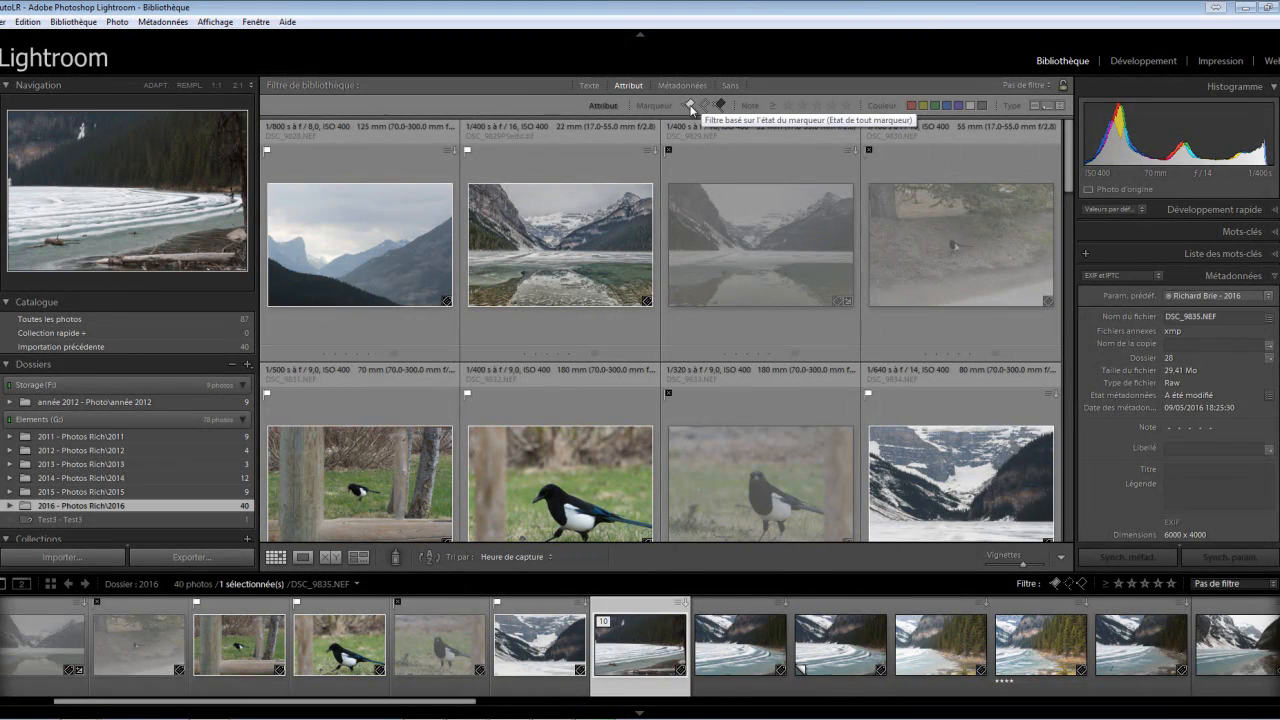
click(690, 106)
click(690, 106)
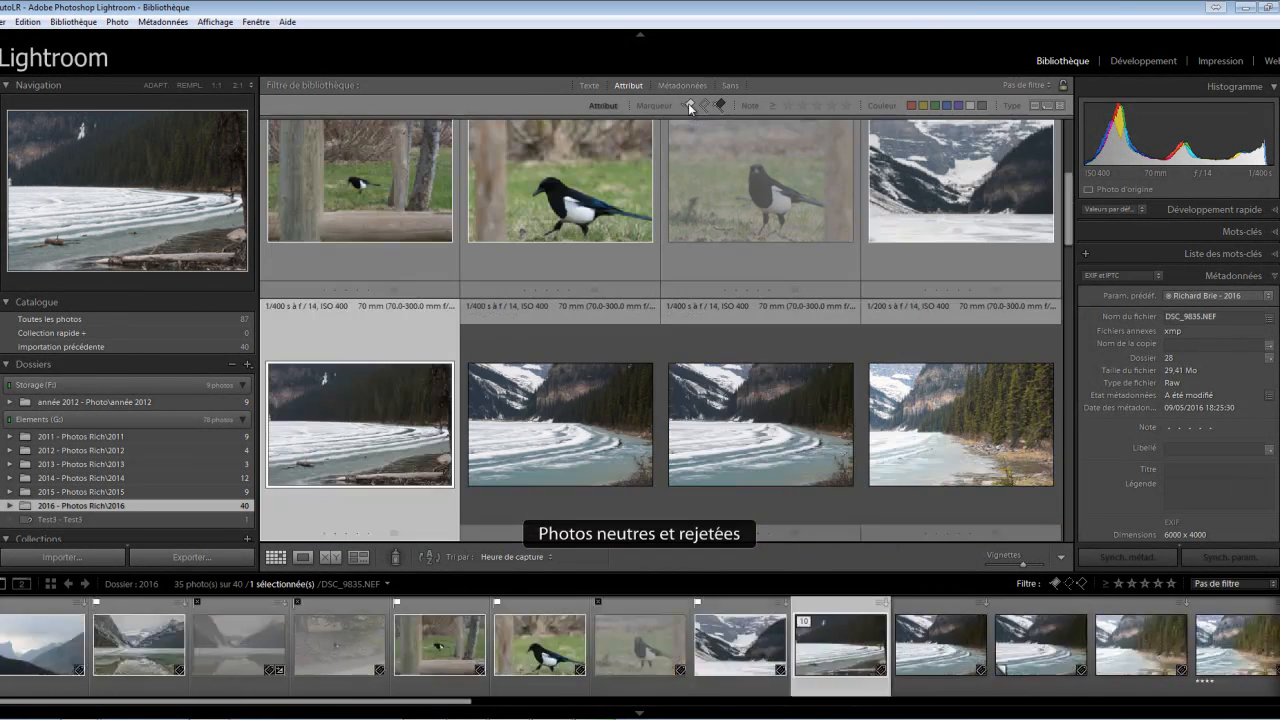
click(705, 106)
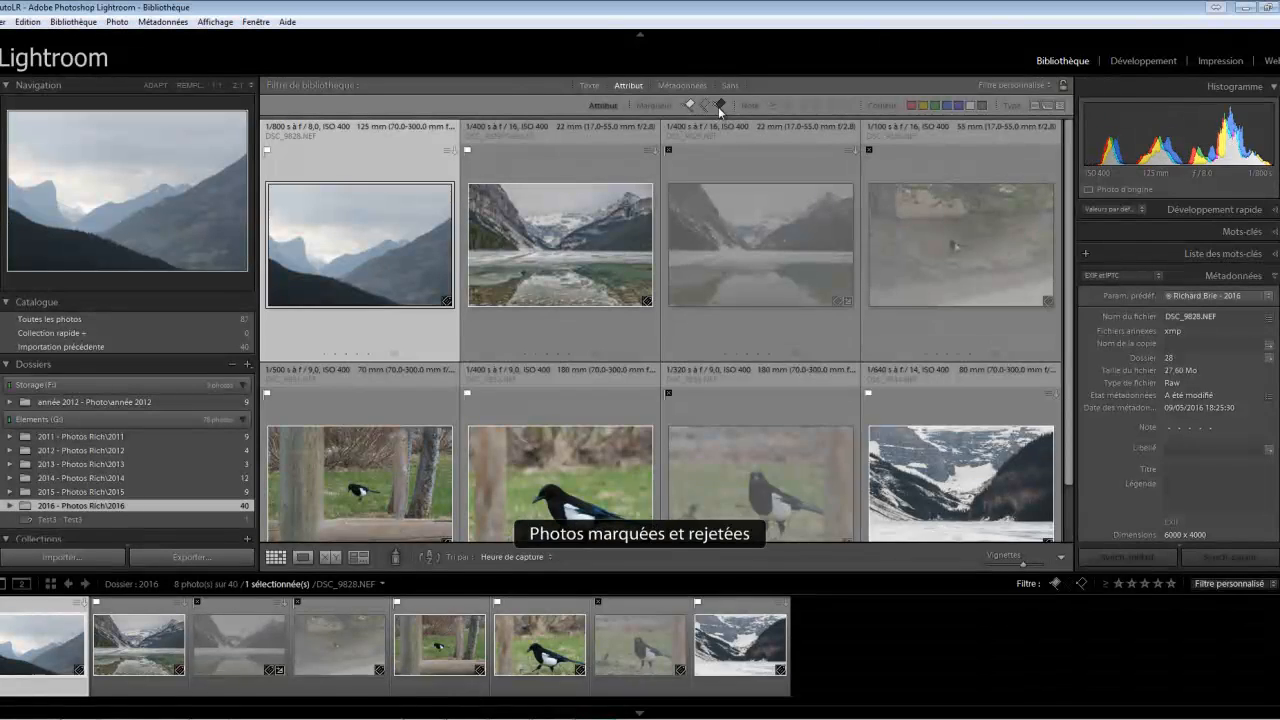
click(720, 107)
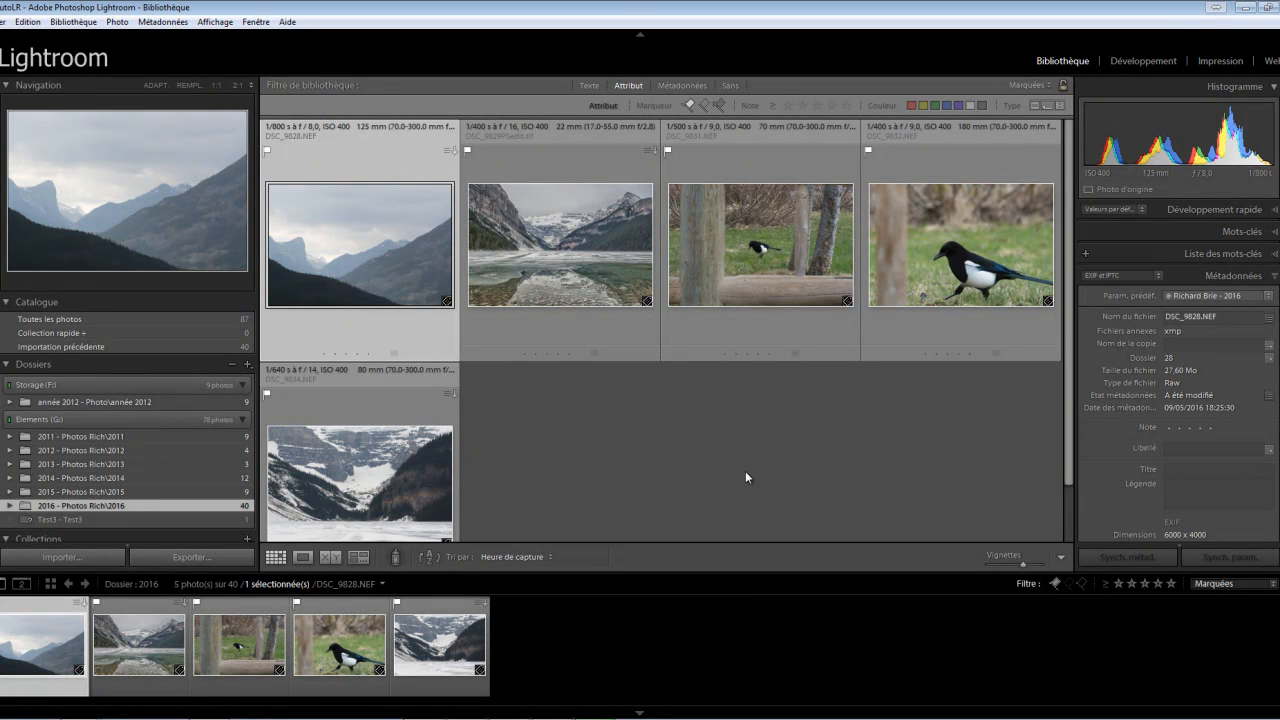
Add the rejected photos to the flag filter, and narrow it to rejected photos only
click(720, 103)
drag(1069, 236, 1069, 138)
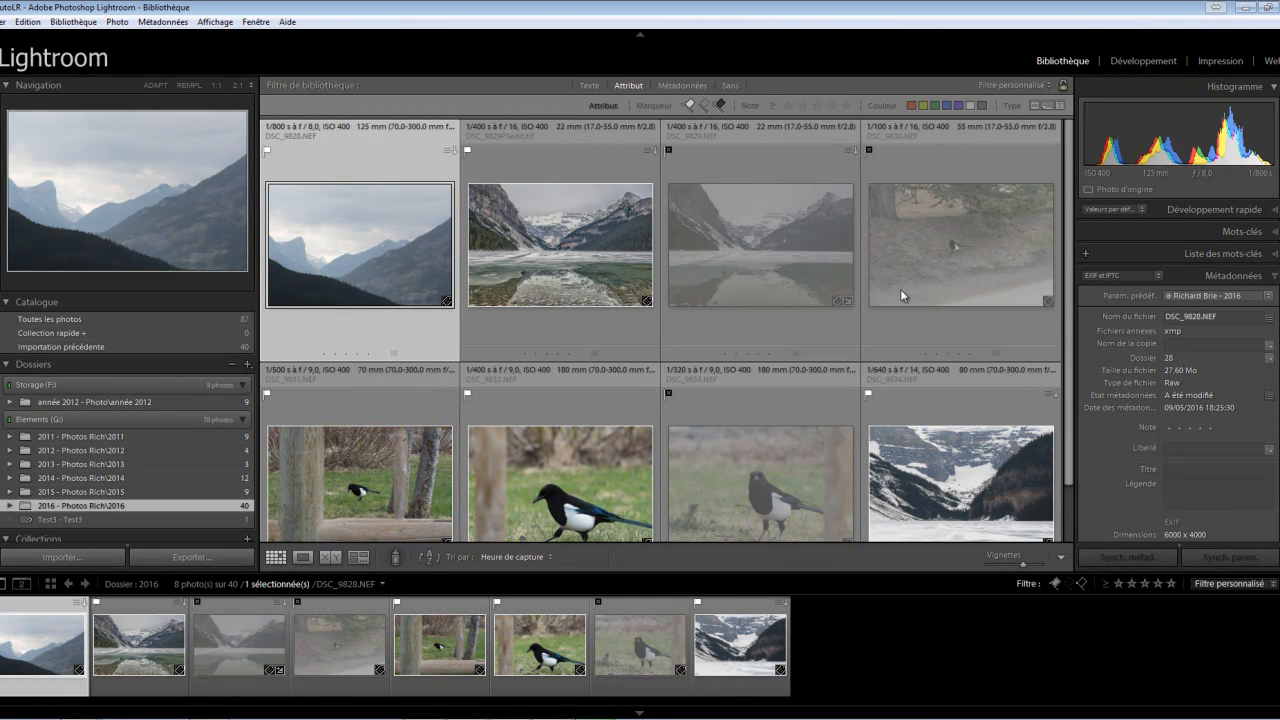
click(689, 105)
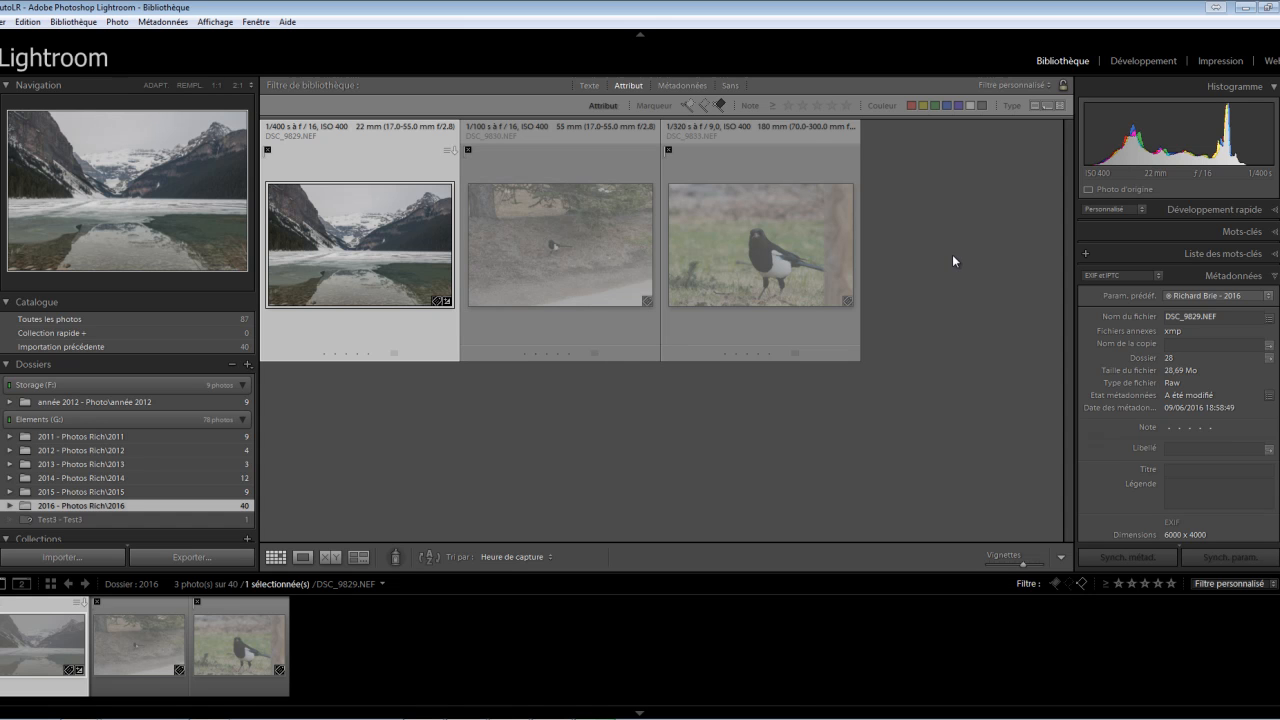
Select all the rejected photos and bring up their deletion confirmation, cancelling it without deleting anything
key(ctrl+a)
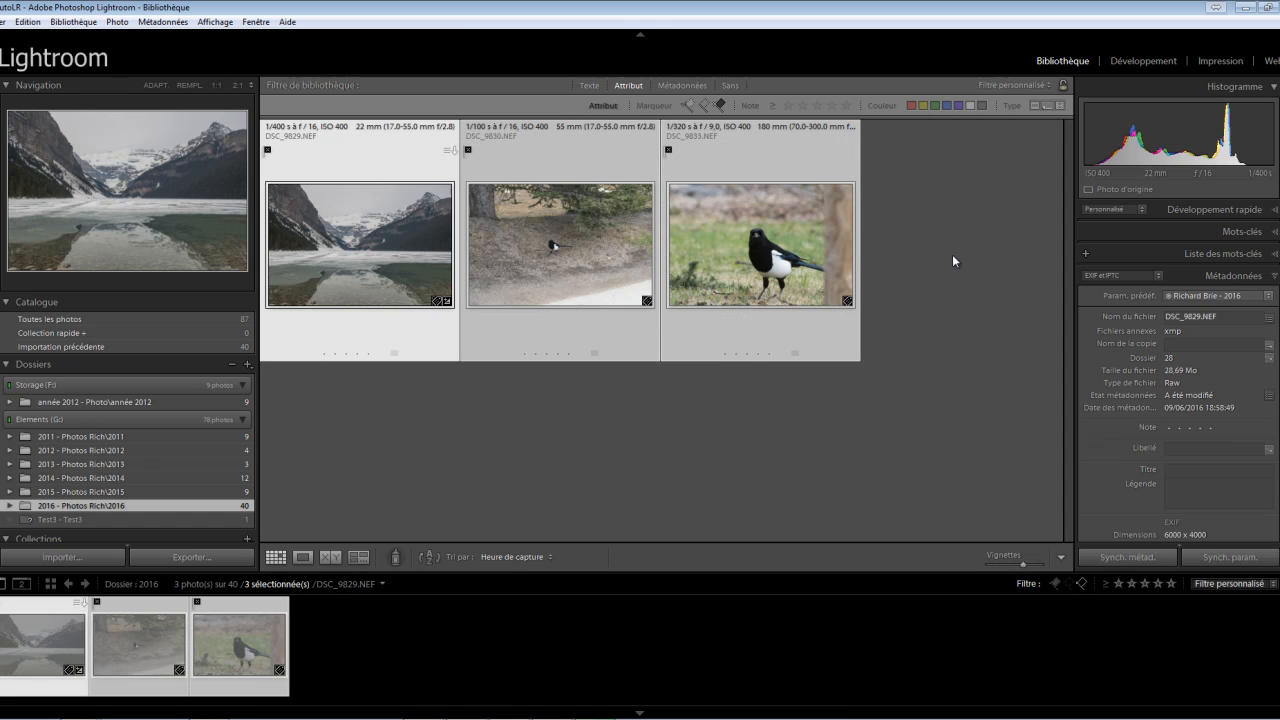
right_click(579, 262)
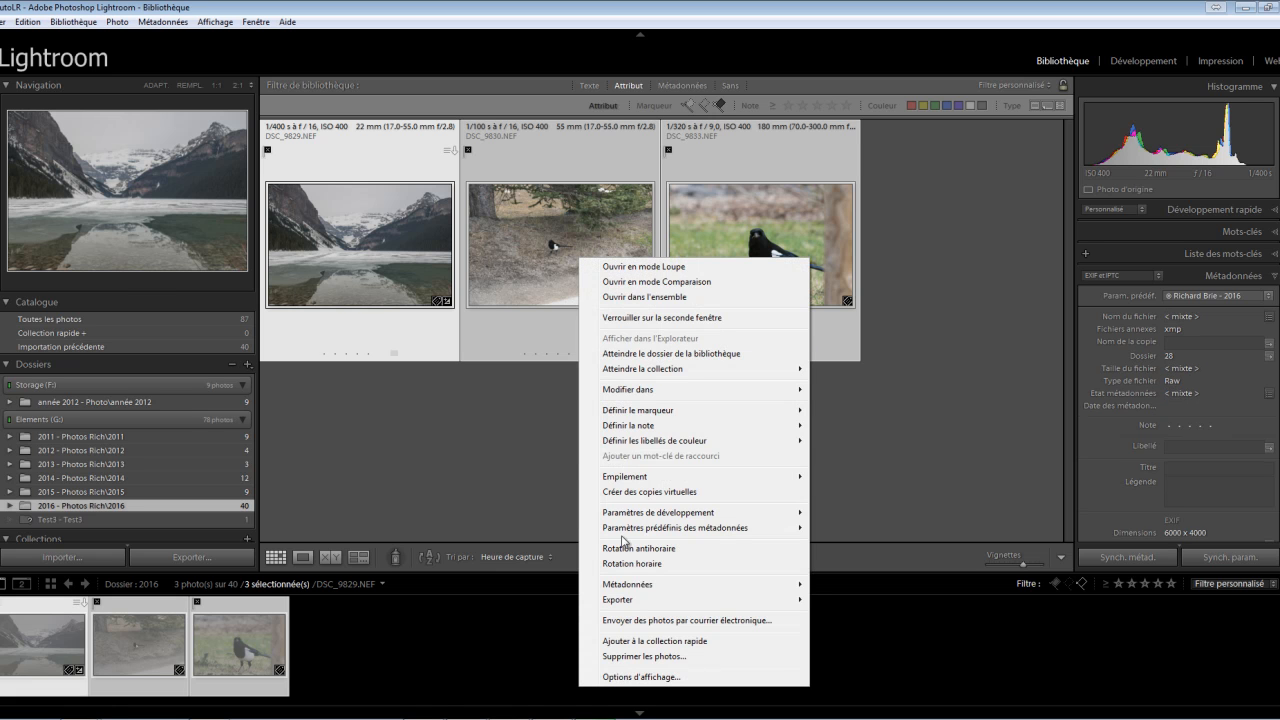
mouse_move(625, 600)
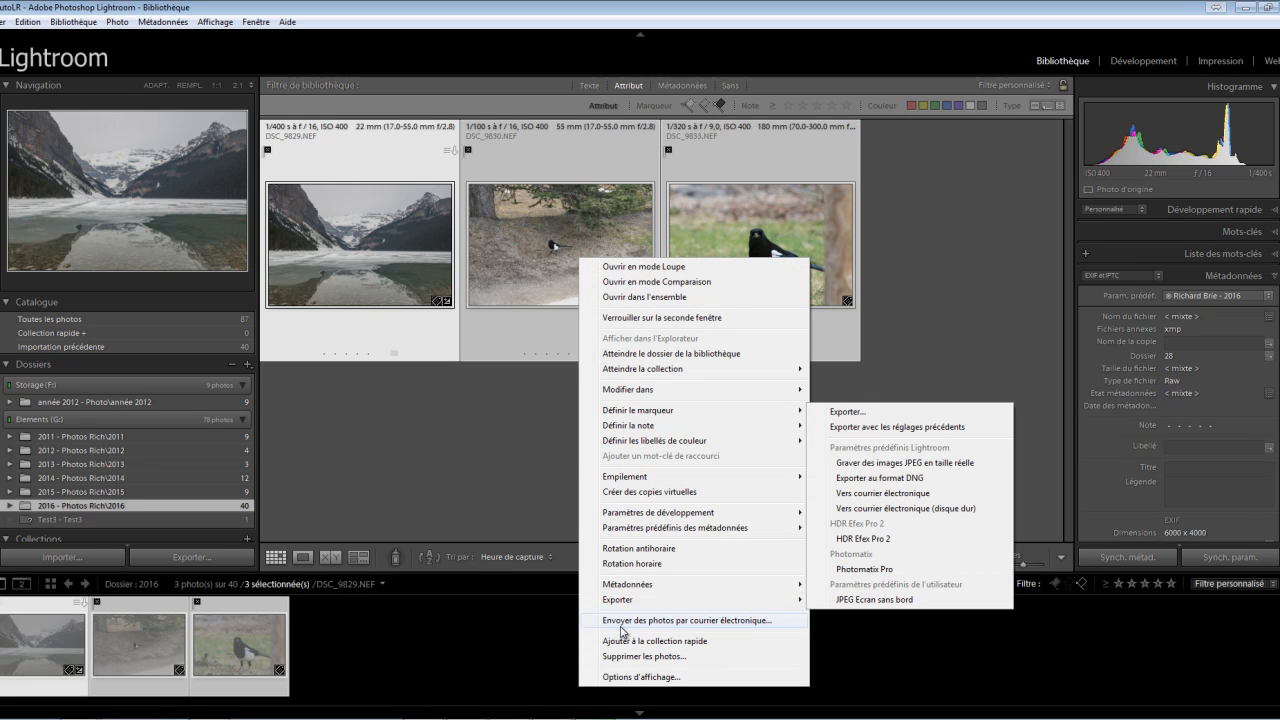
click(621, 657)
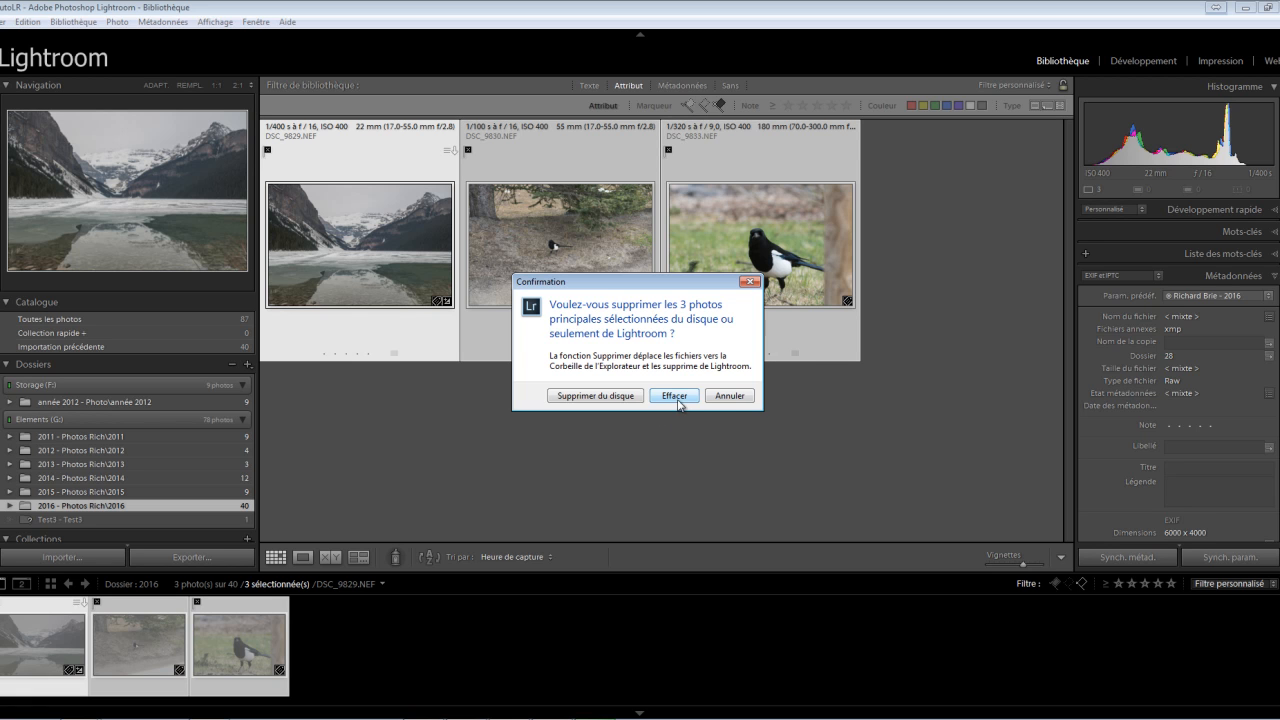
click(737, 397)
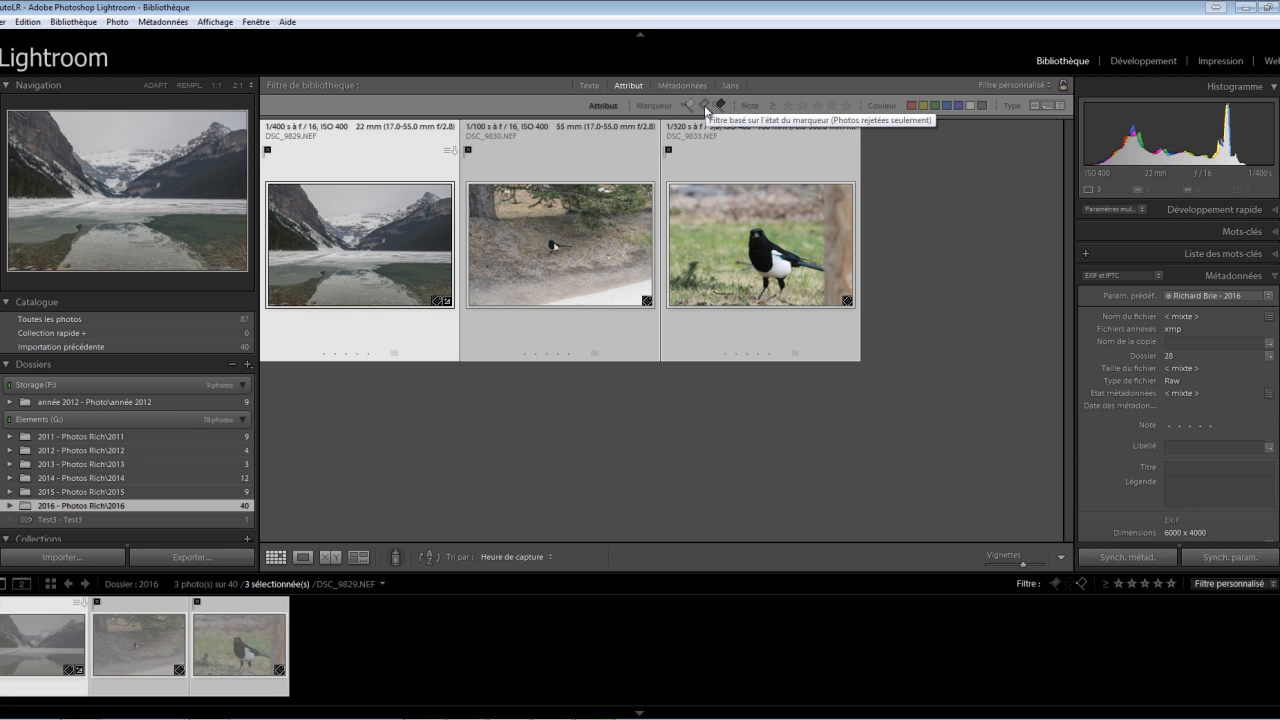
Clear the flag filter so all photos in the 2016 folder are shown again
click(691, 108)
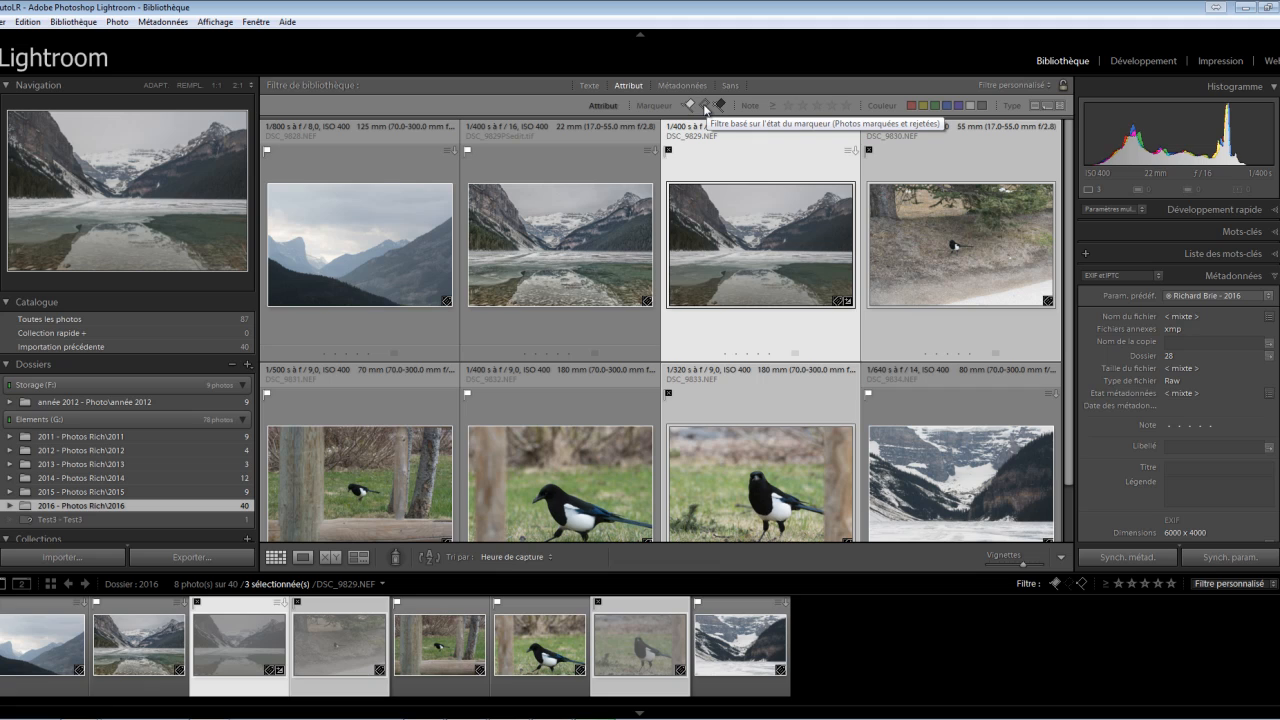
click(705, 108)
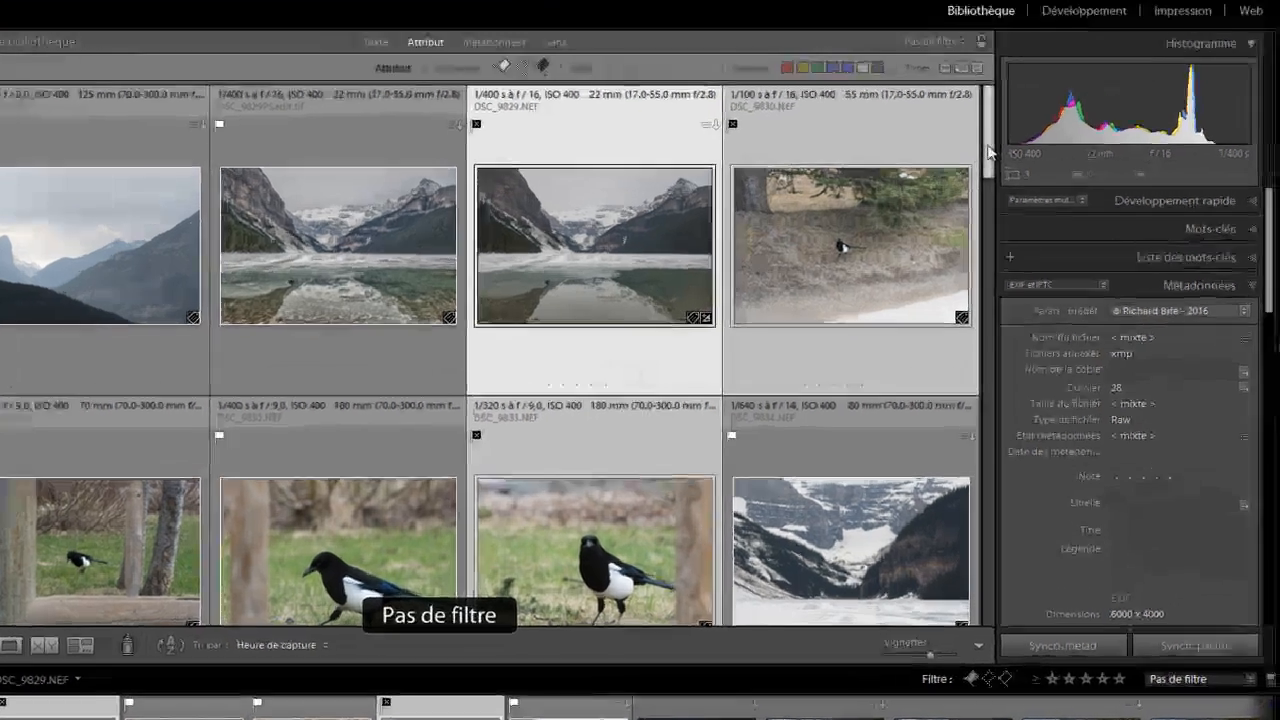
drag(988, 150, 944, 128)
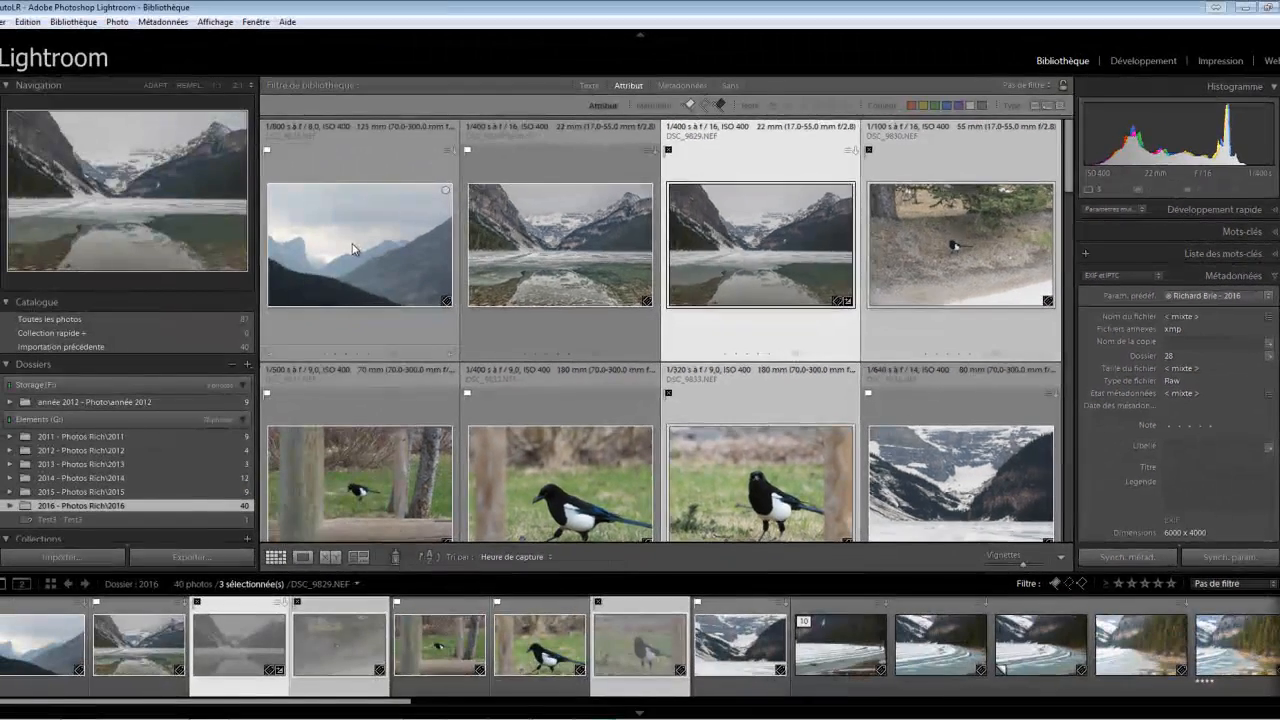
Rate DSC_9828.NEF four stars and DSC_9829PSedit.tif three stars
click(352, 249)
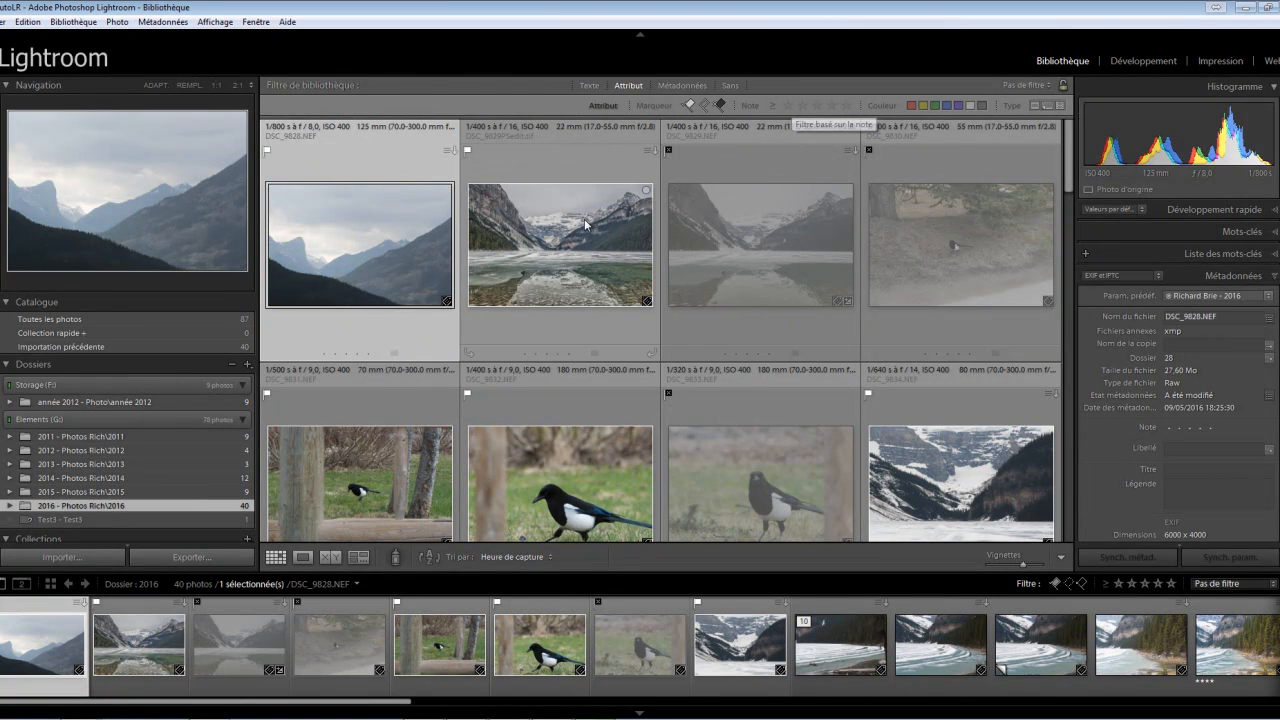
click(502, 249)
key(4)
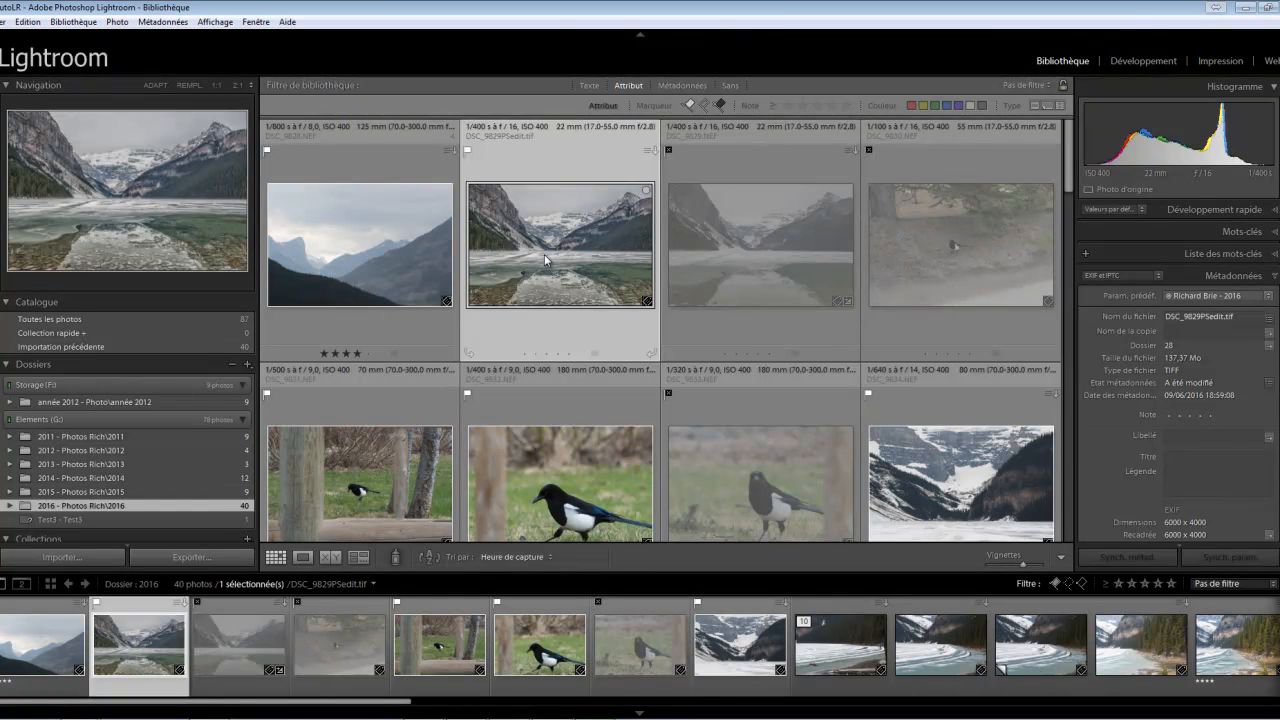
key(3)
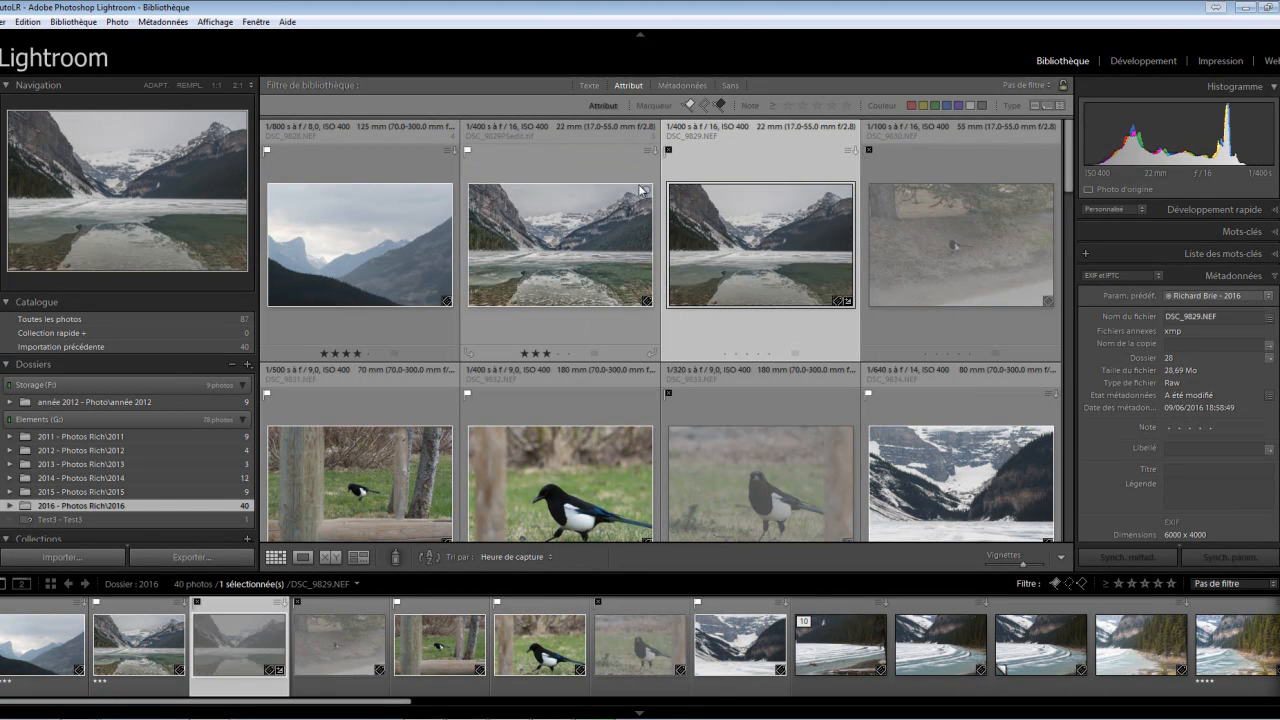
Filter for photos rated two stars or higher, and clear the ratings of DSC_9828.NEF and DSC_9829PSedit.tif together
click(802, 106)
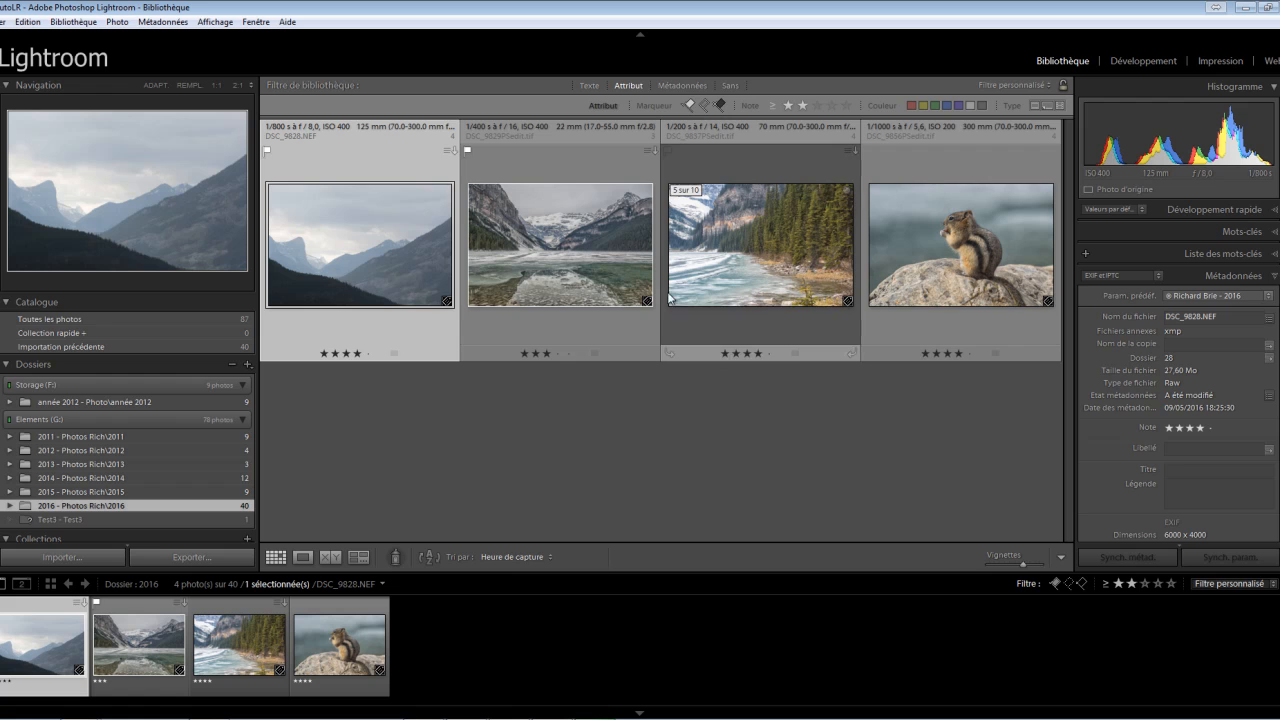
ctrl+click(602, 274)
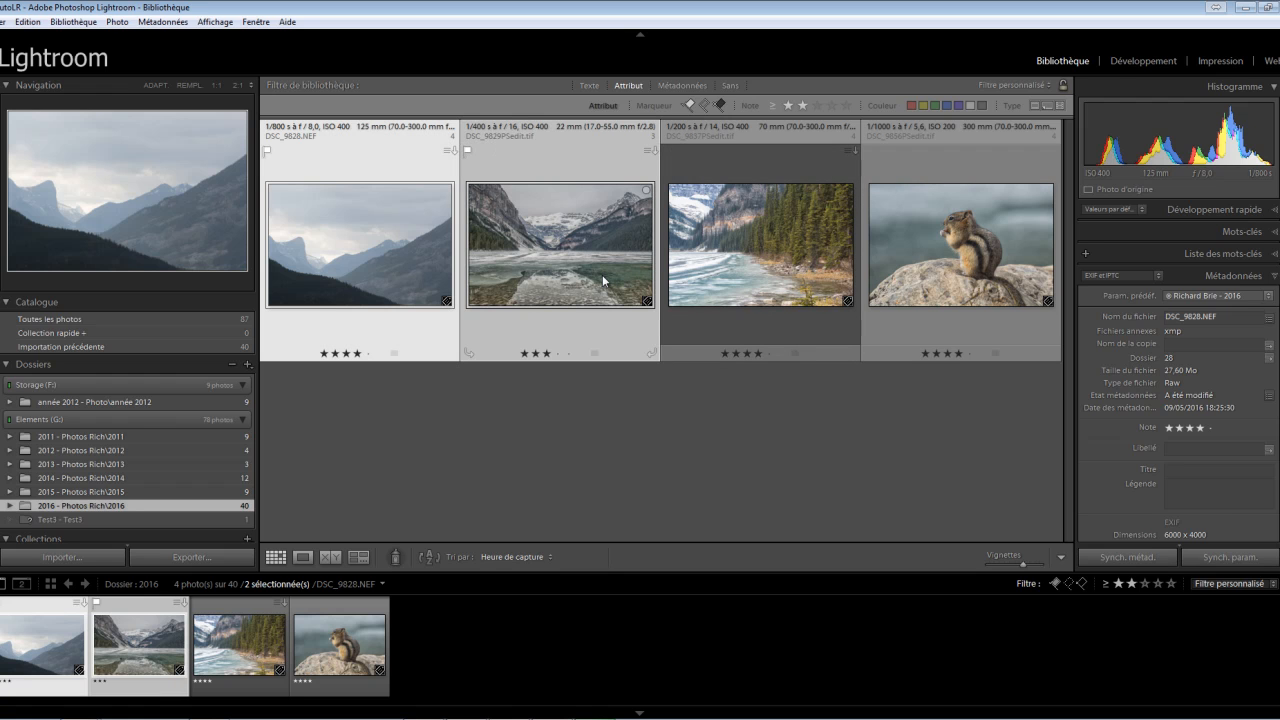
click(548, 352)
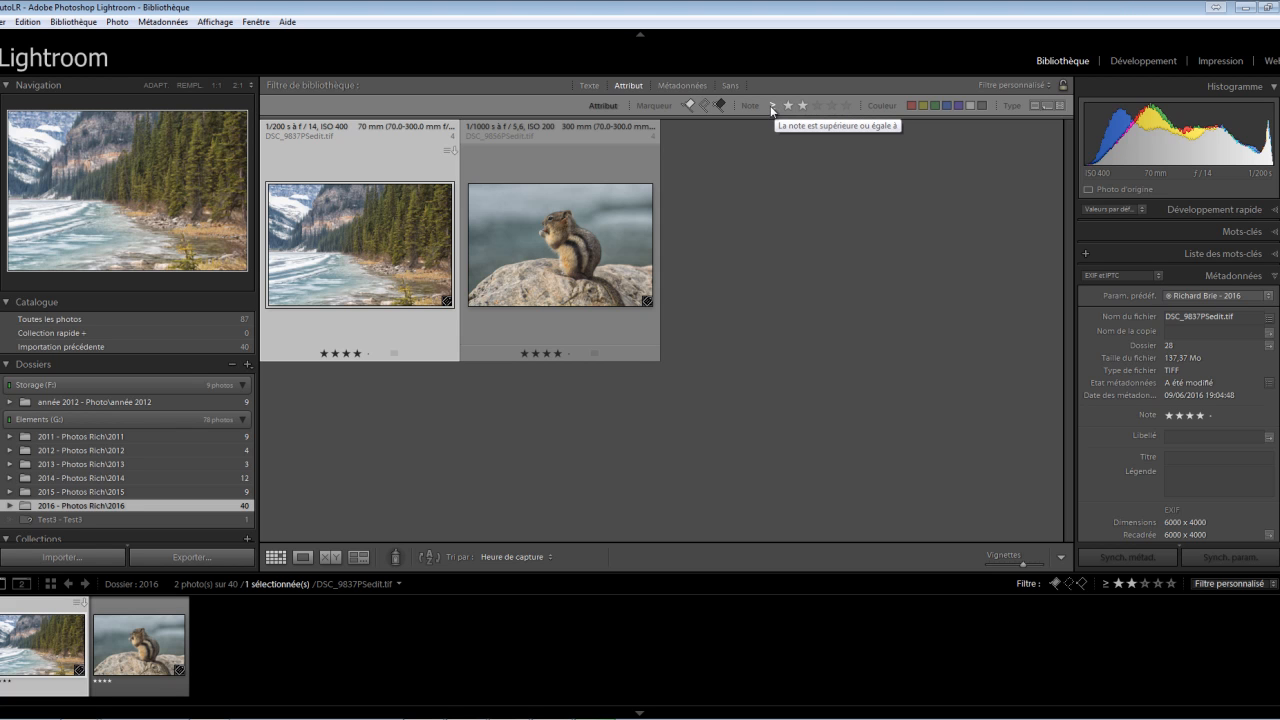
click(1050, 90)
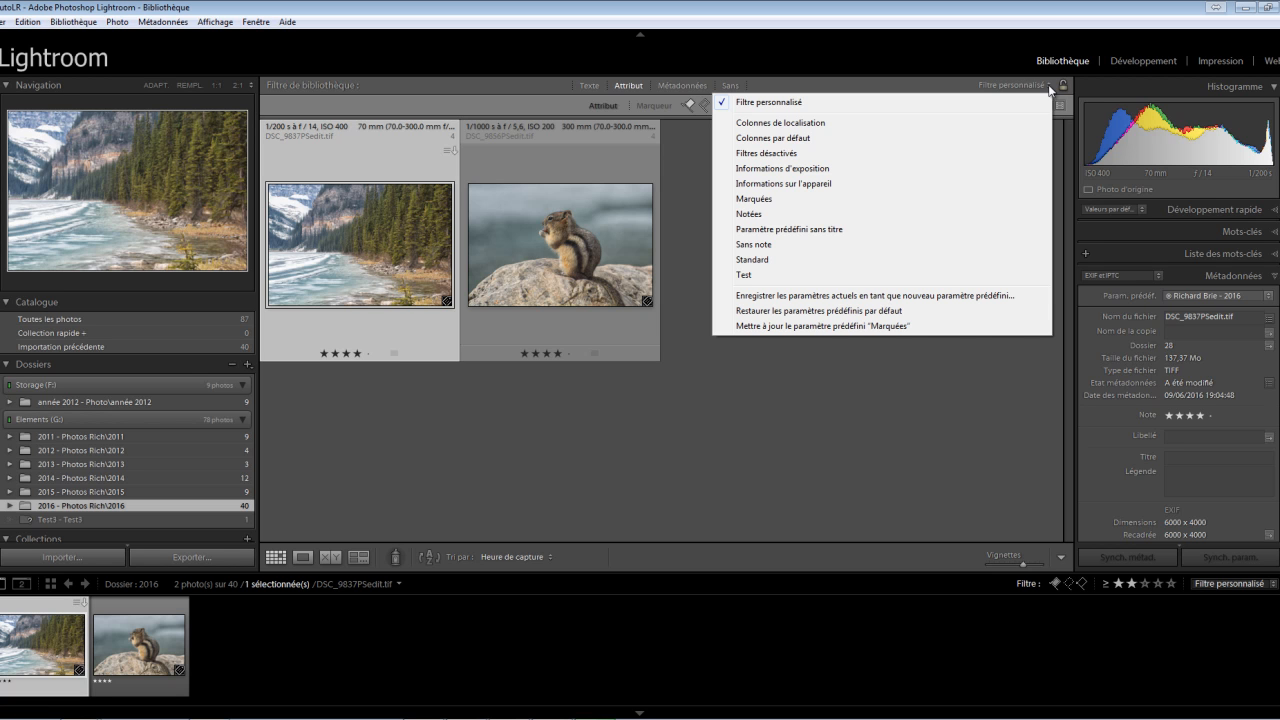
click(892, 405)
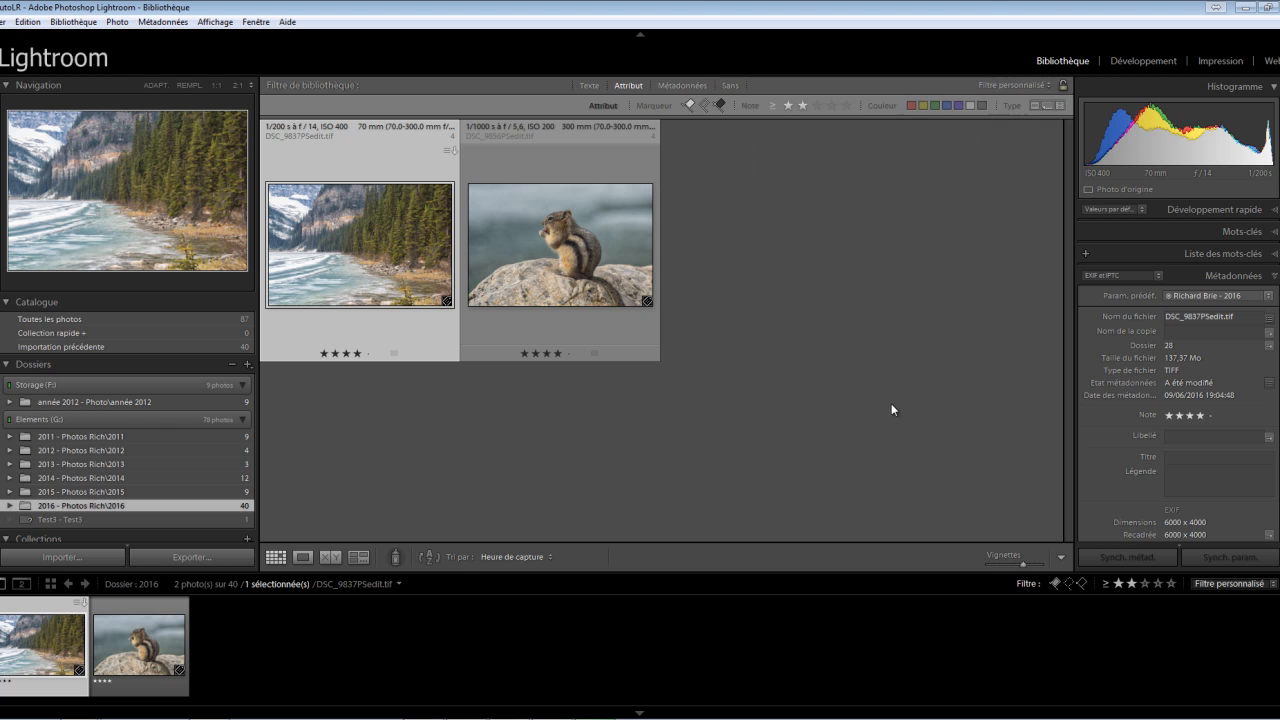
Apply the "Sans note" filter preset to show only the unrated photos of the 2016 folder
click(1049, 85)
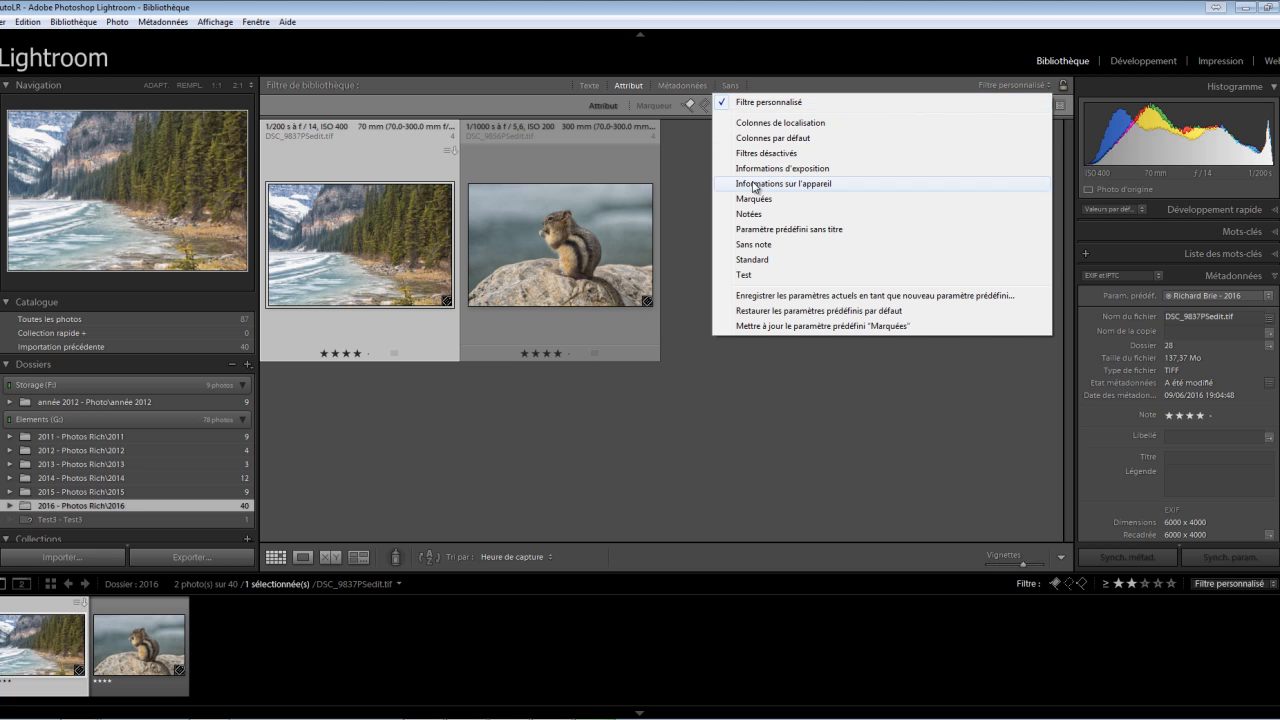
click(752, 246)
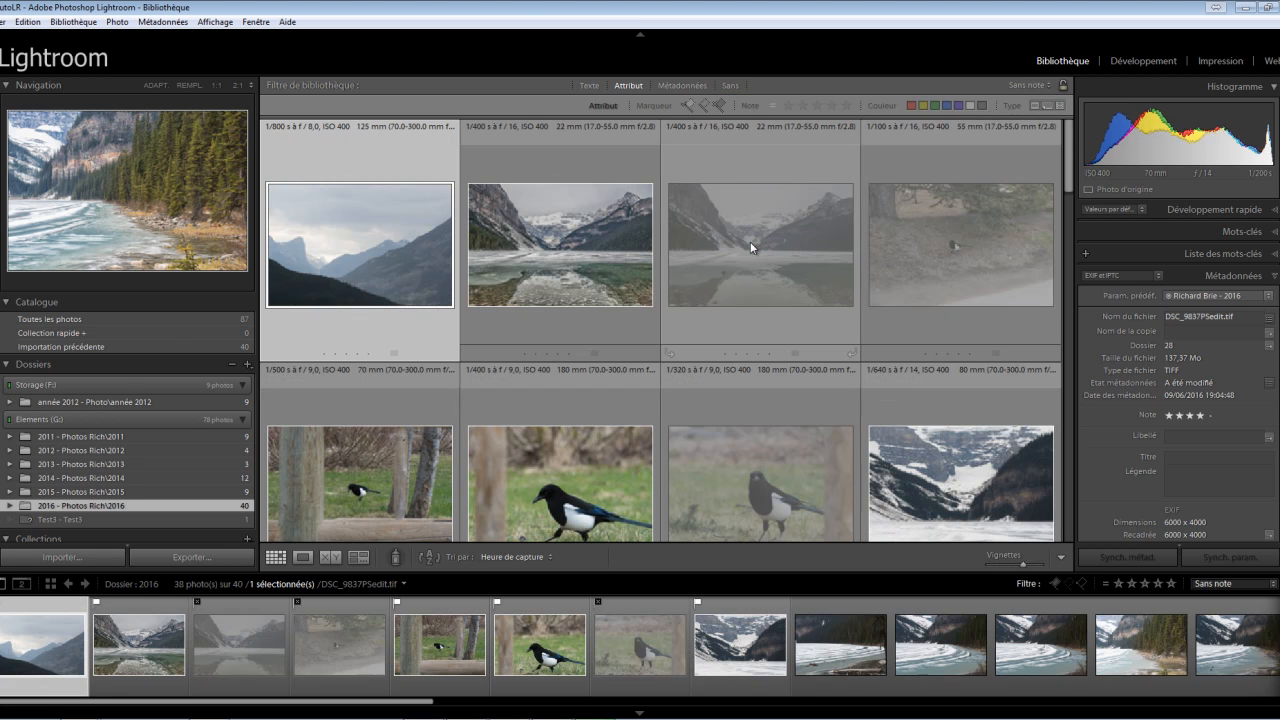
mouse_move(1068, 145)
mouse_down()
mouse_move(1090, 337)
mouse_move(1073, 130)
mouse_up()
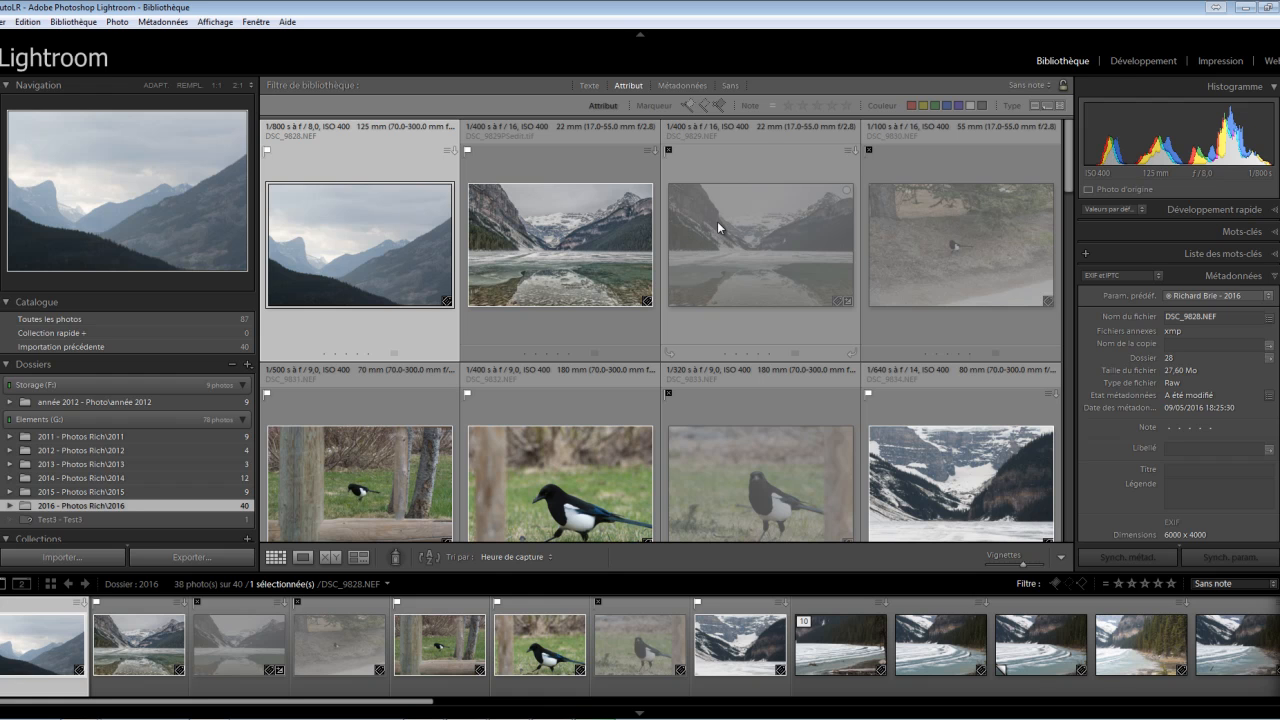
Remove the pick and reject flags from all the unrated photos together and clear the selection
key(ctrl+a)
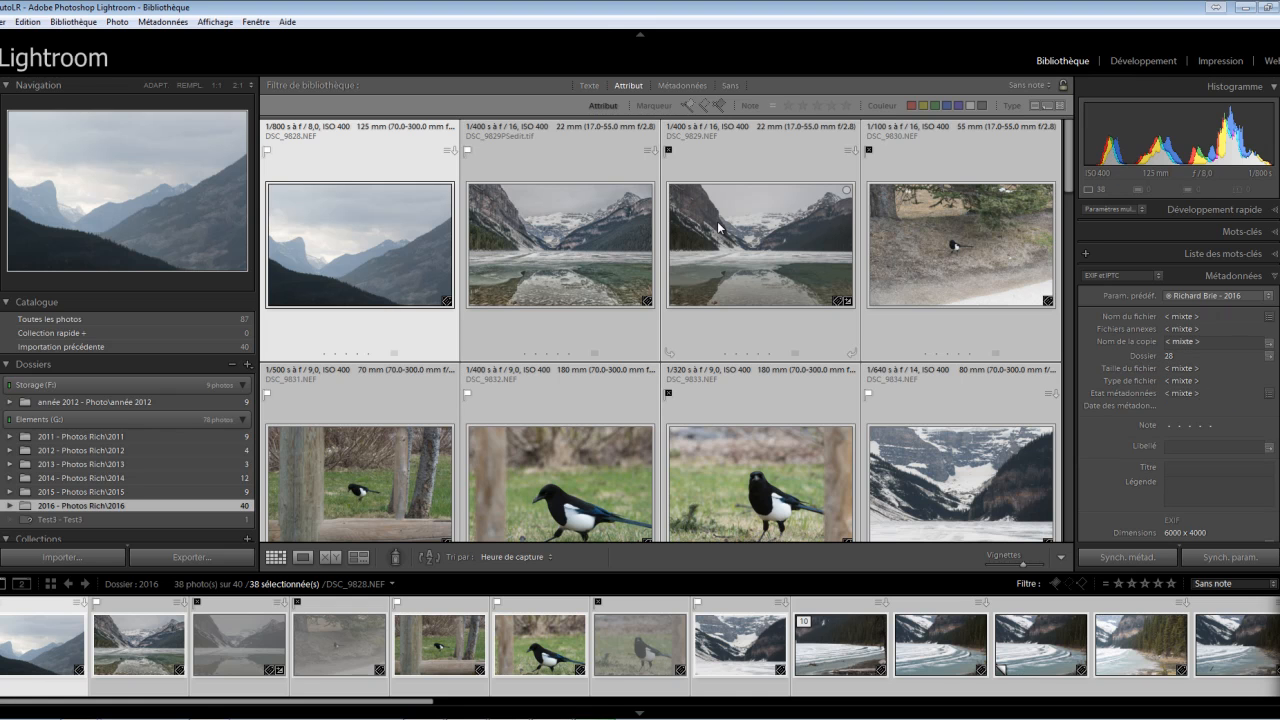
key(shift+u)
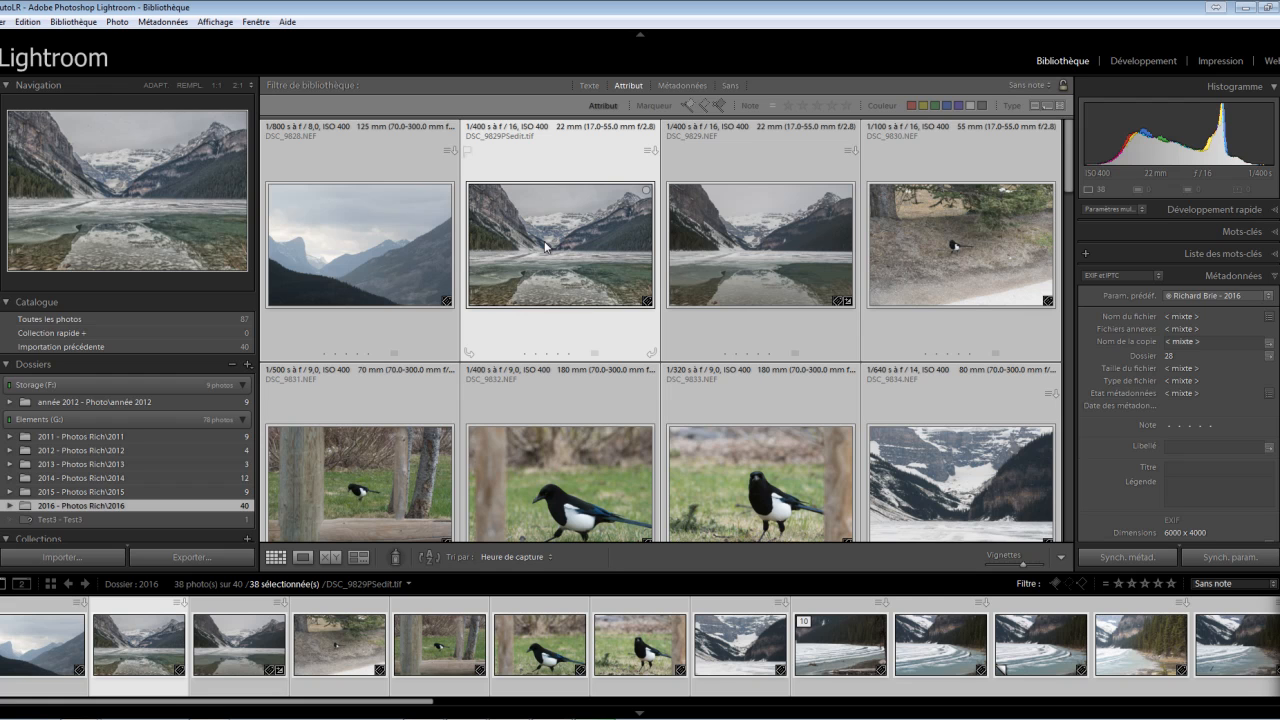
key(ctrl+d)
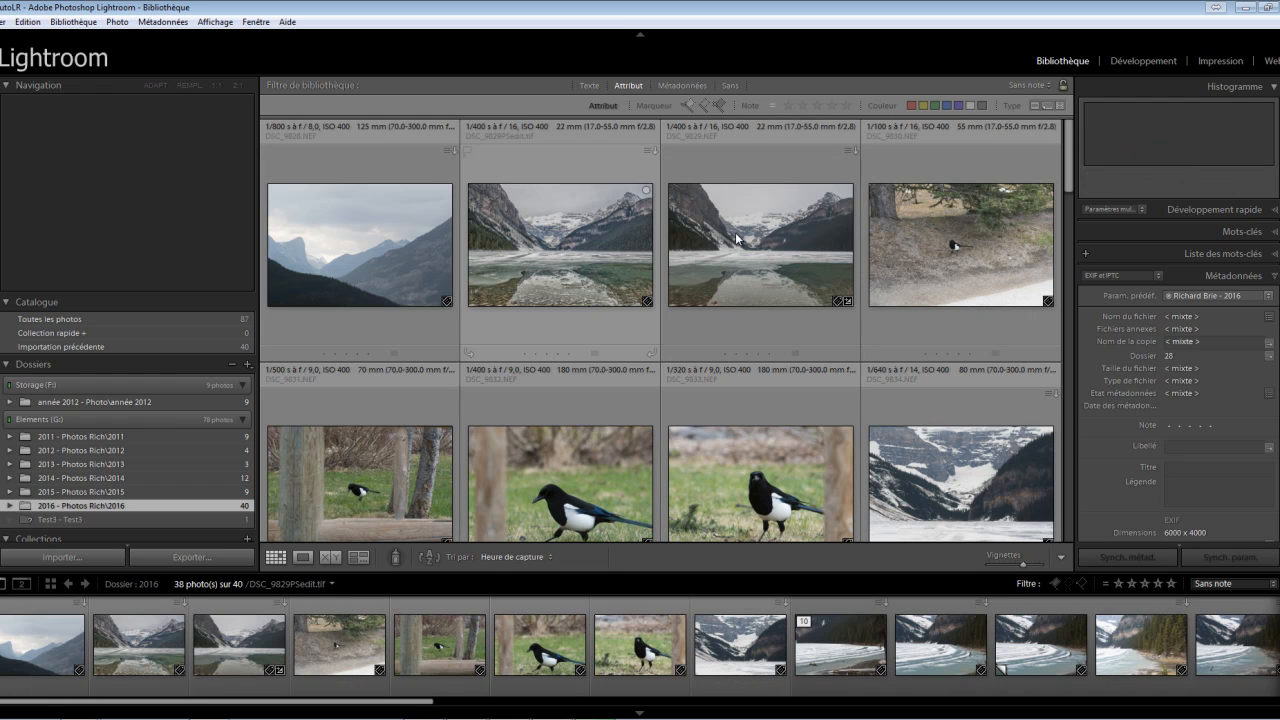
mouse_move(1071, 171)
mouse_down()
mouse_move(1077, 513)
mouse_move(1079, 148)
mouse_up()
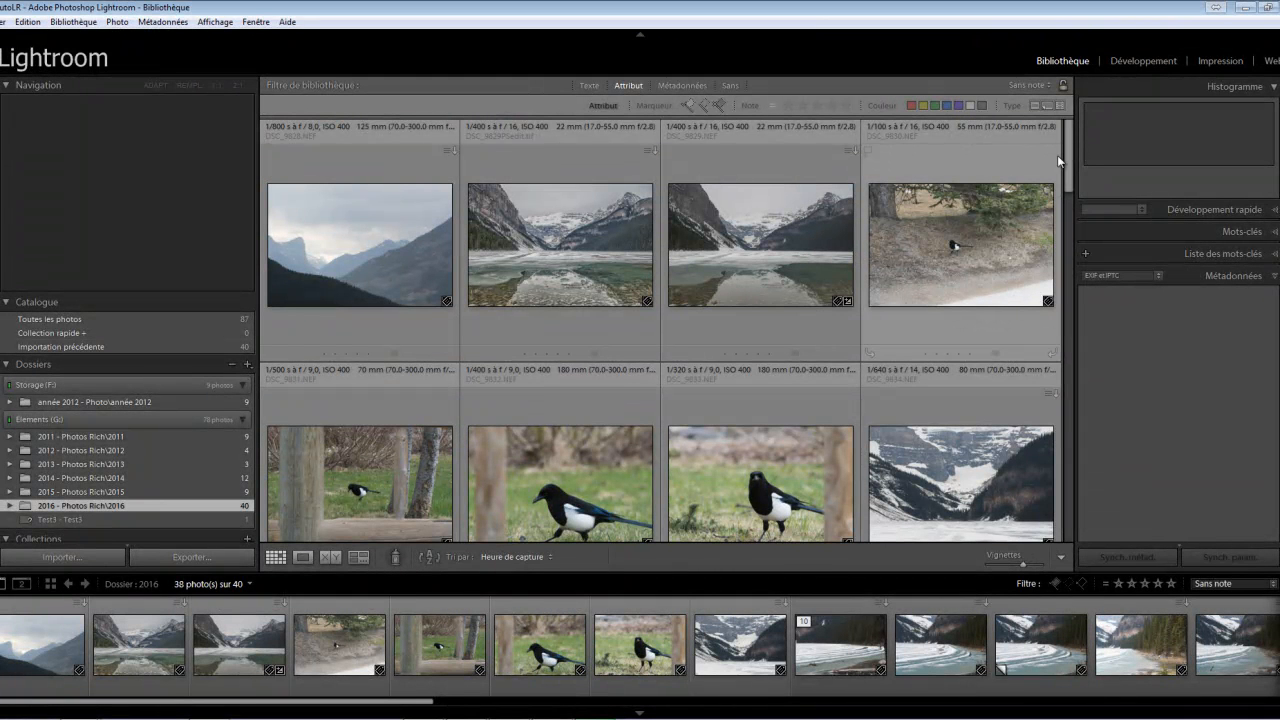